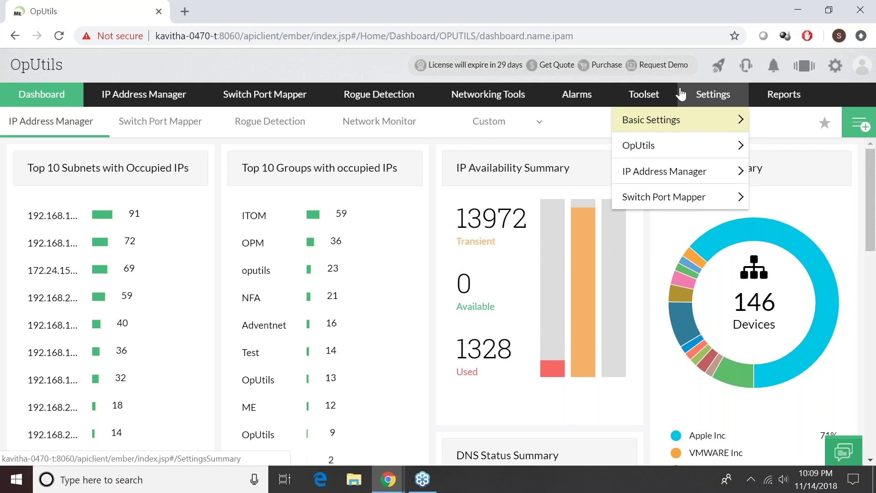
Step: Open the sample CSV file offered for importing IPv4 subnets, accepting the default text import options
mouse_move(718, 117)
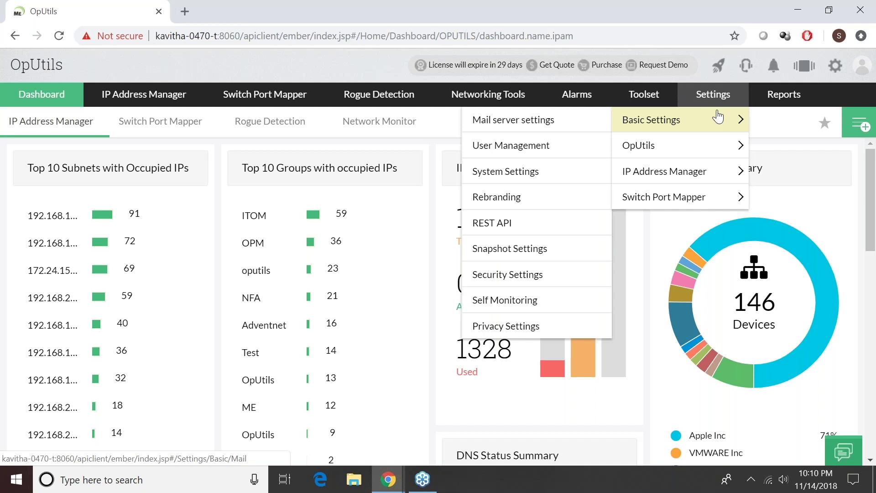
click(716, 171)
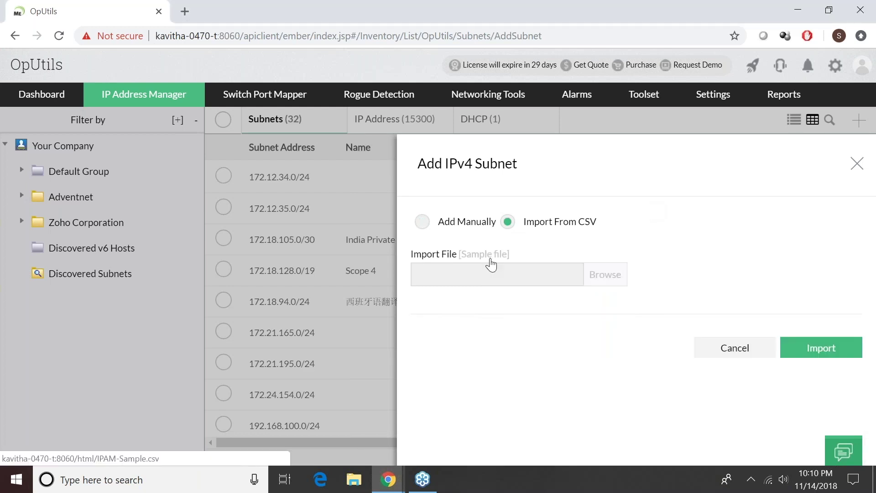
click(490, 261)
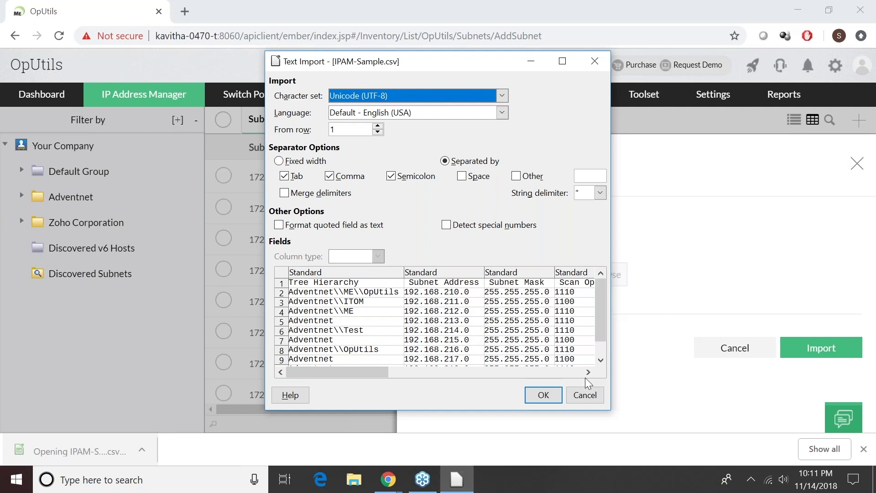
click(549, 396)
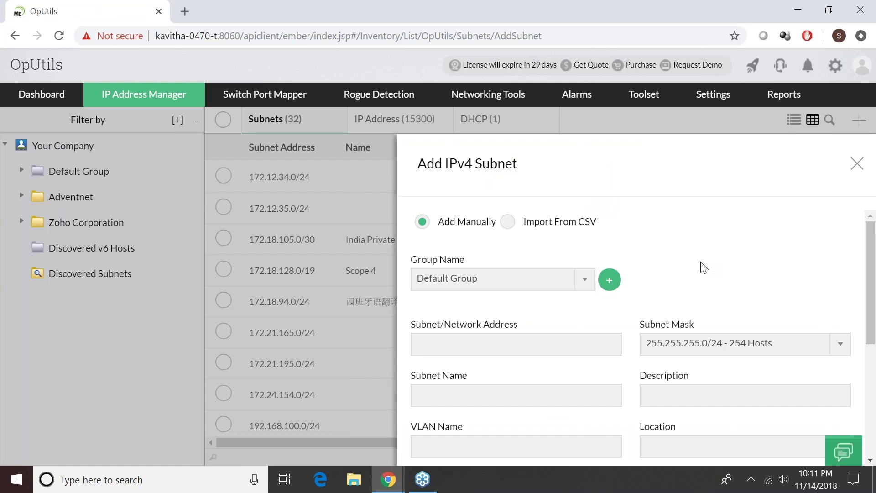
Step: Review the manual entry fields and scan options for adding an IPv4 subnet, and close the form without adding one
scroll(538, 368, down, 1)
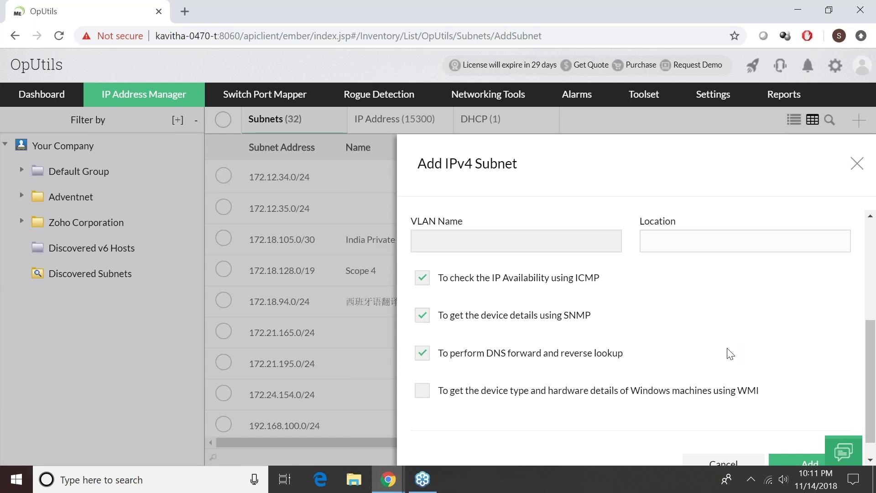
scroll(729, 354, down, 1)
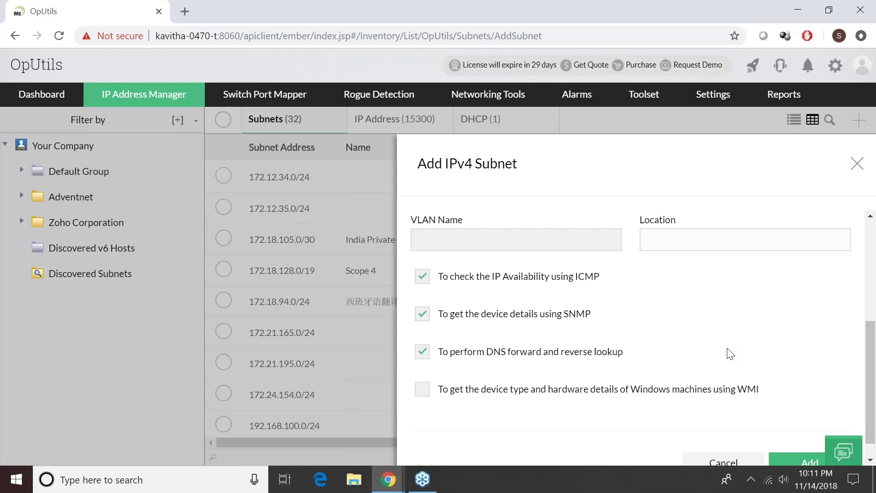
scroll(730, 354, down, 1)
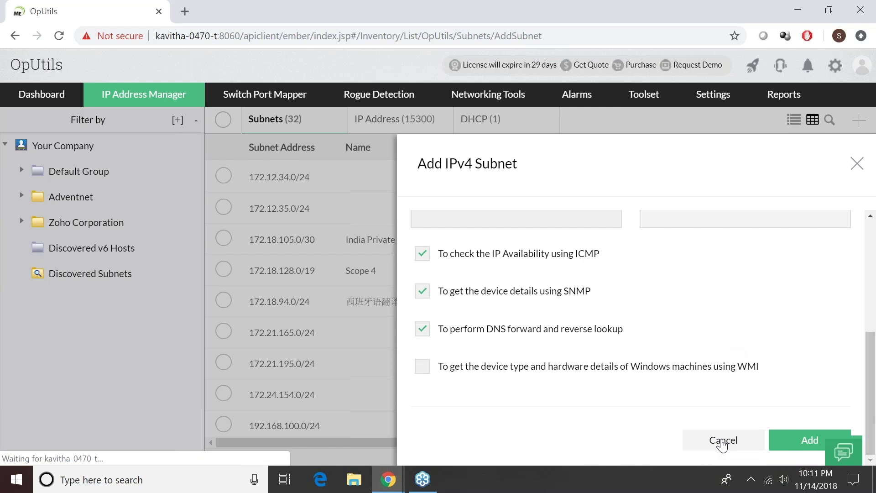
click(722, 440)
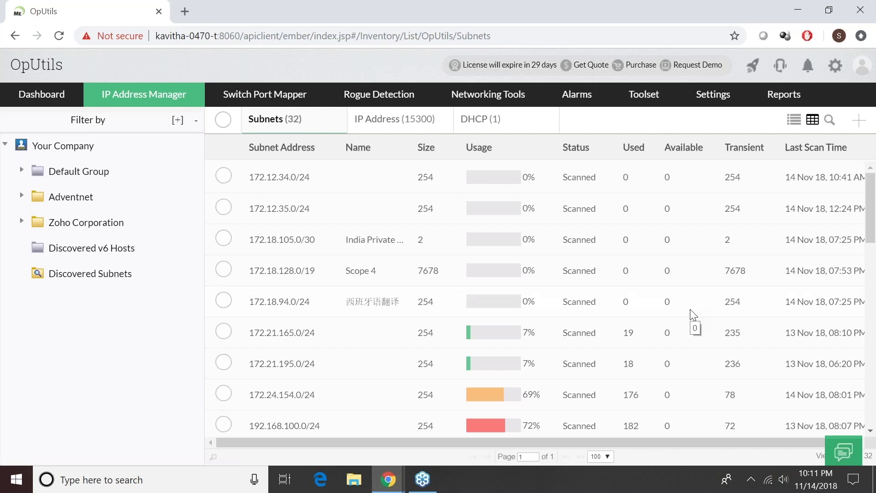
Step: Open the full details of subnet 172.12.34.0 and show its list of IPs
click(534, 179)
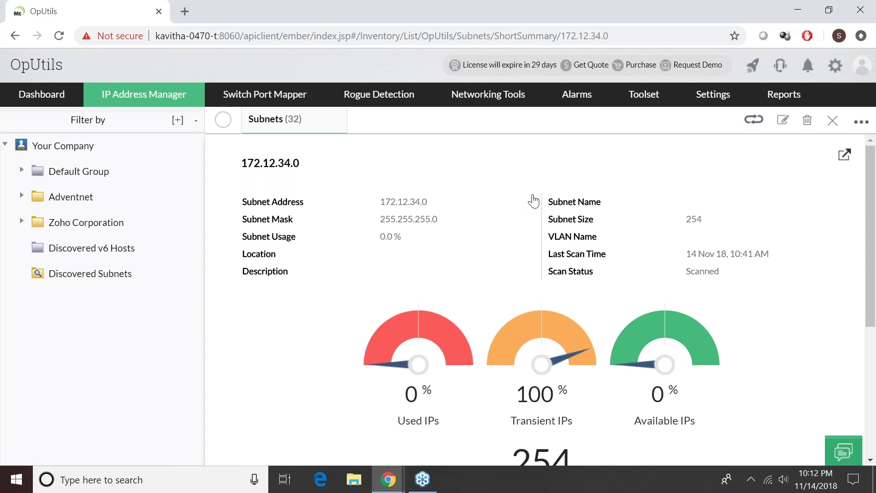
click(533, 201)
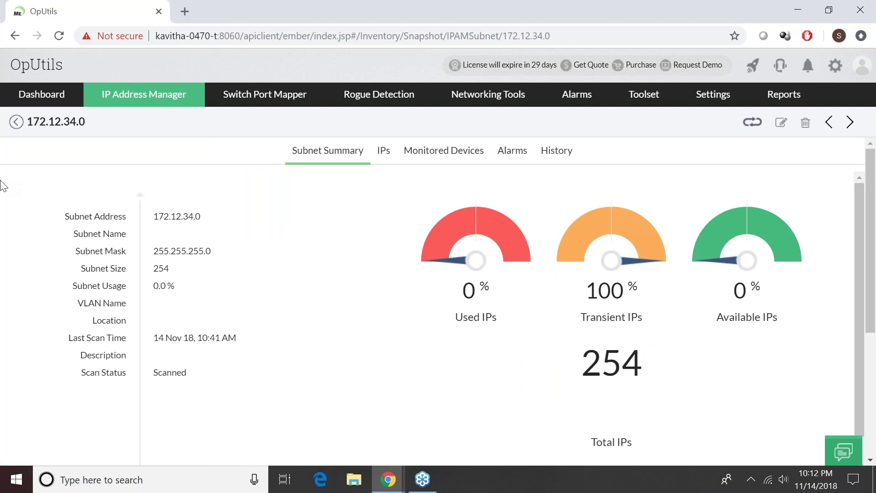
click(384, 153)
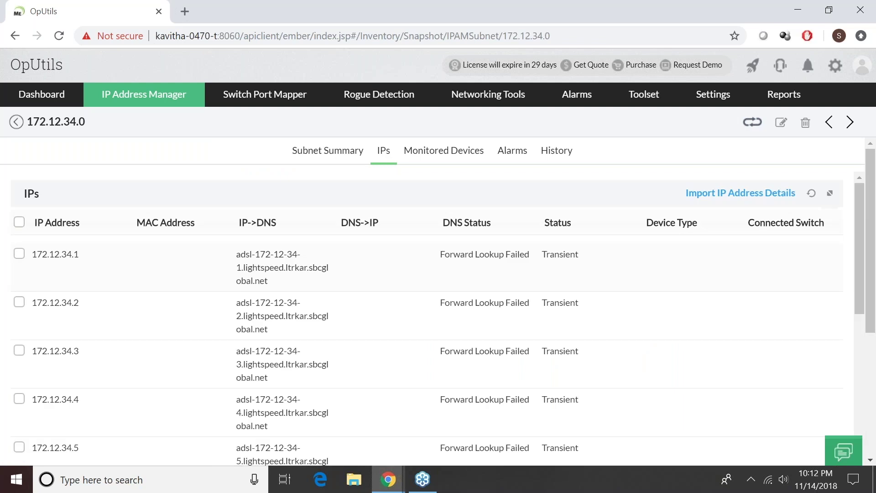
Step: Show the IPs of subnet 172.21.165.0 and sort them first by MAC address and finally by device type
click(169, 96)
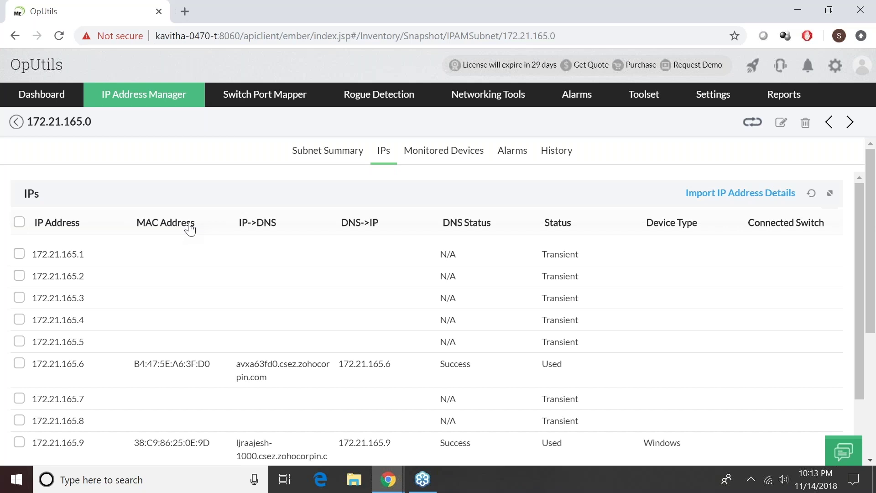
click(190, 228)
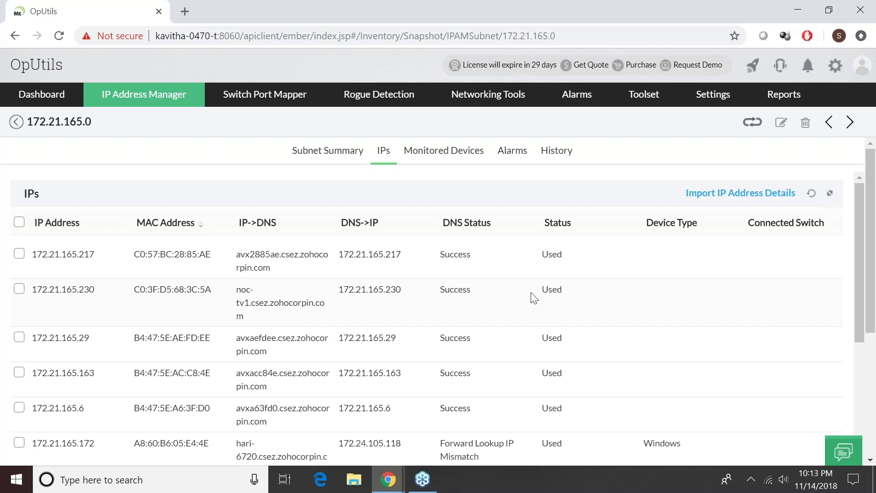
scroll(533, 298, down, 1)
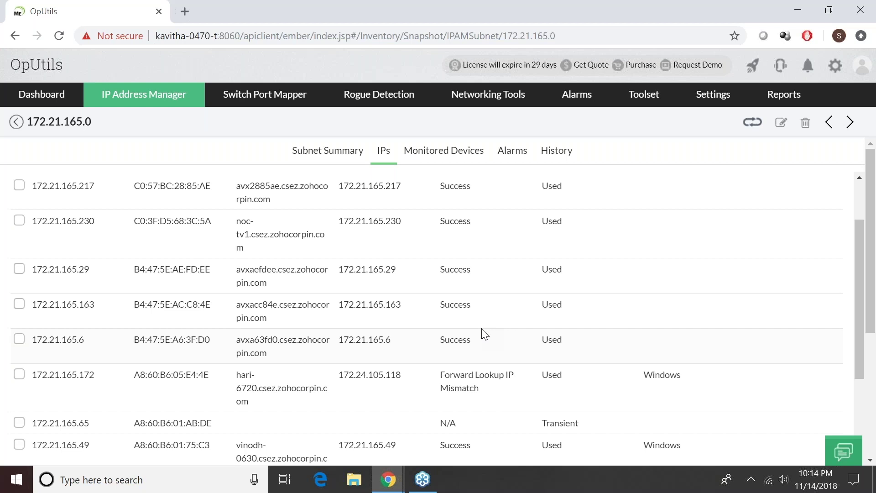
scroll(484, 319, up, 2)
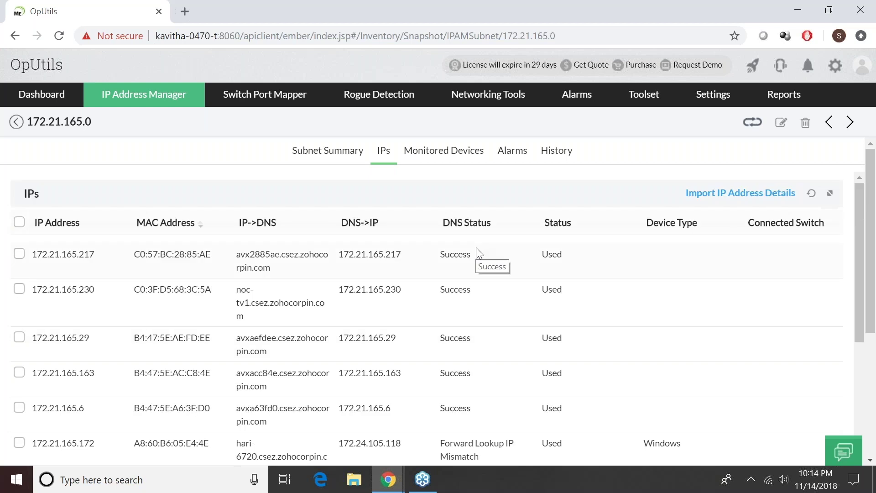
click(701, 228)
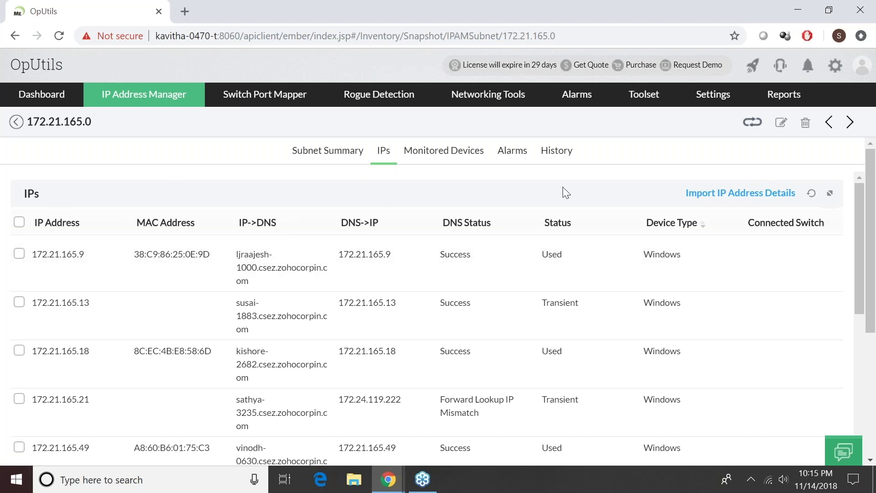
Step: Review the monitored devices, alarms and history of subnet 172.21.165.0
click(470, 157)
click(523, 154)
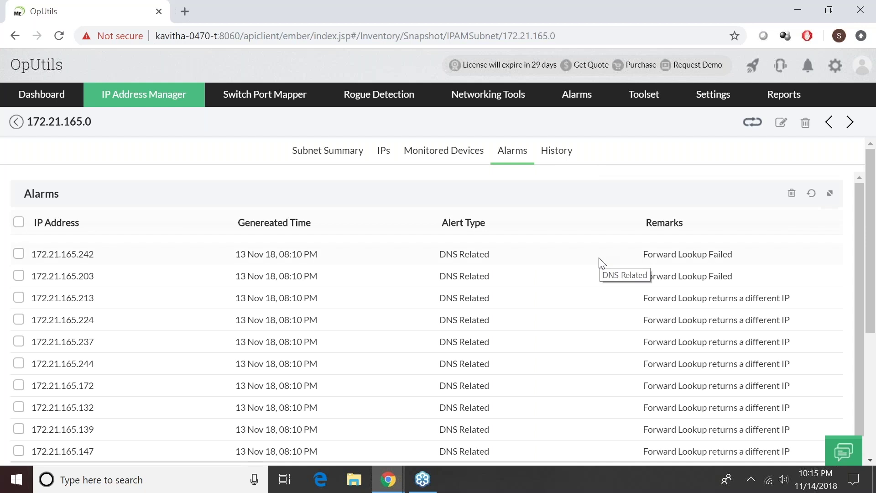
scroll(684, 282, down, 1)
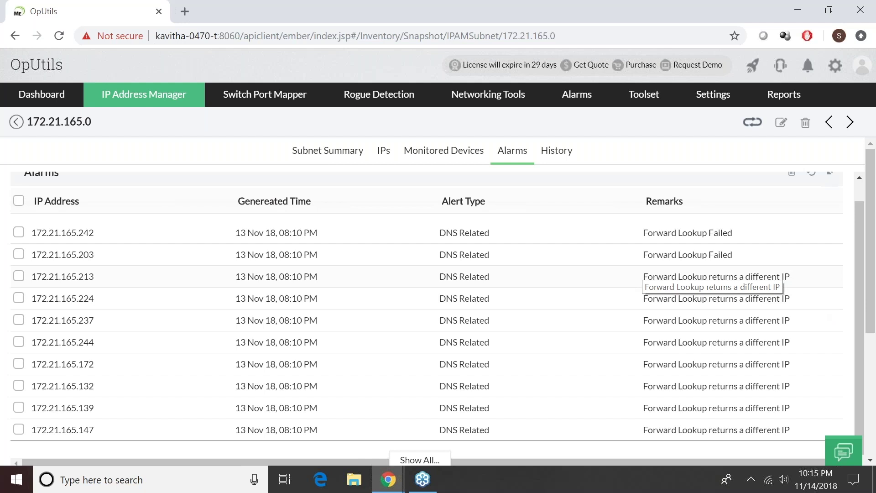
click(556, 151)
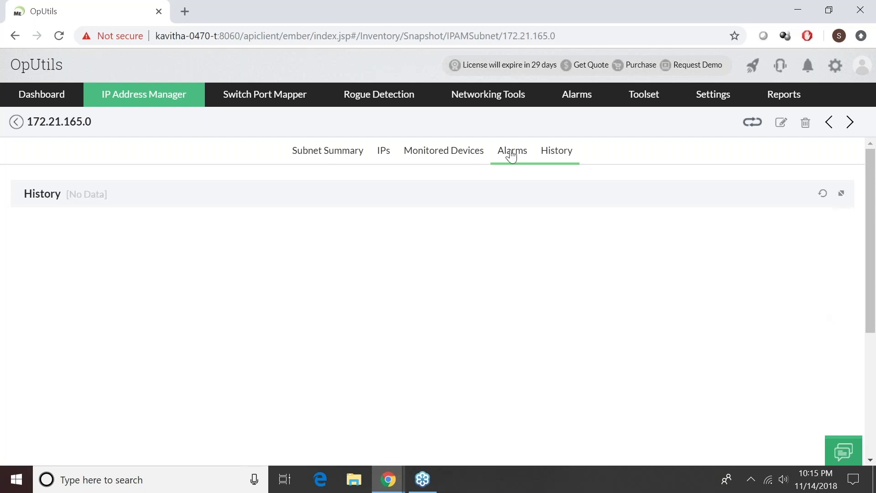
click(512, 156)
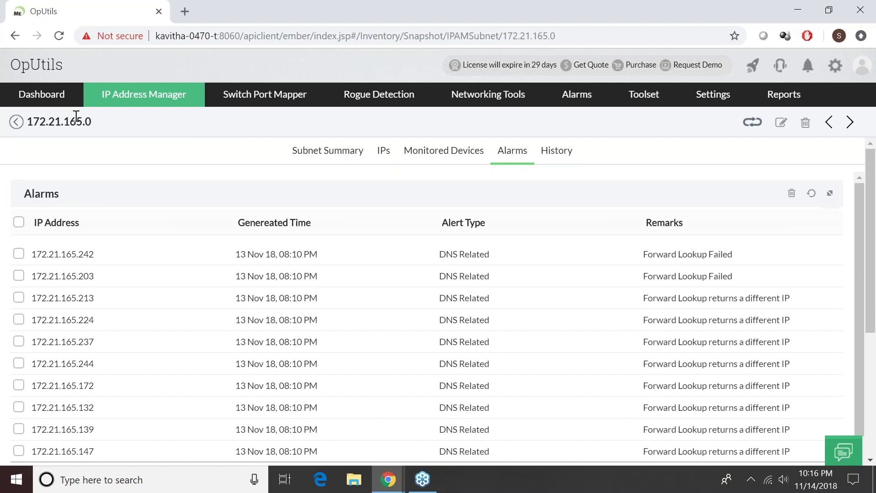
Step: Return to the list of all subnets and sort it by usage, highest first
mouse_move(172, 109)
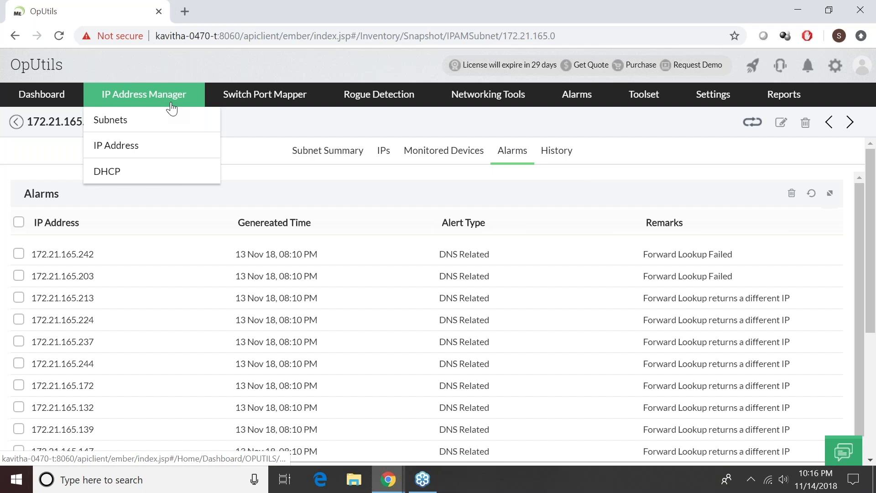
click(171, 109)
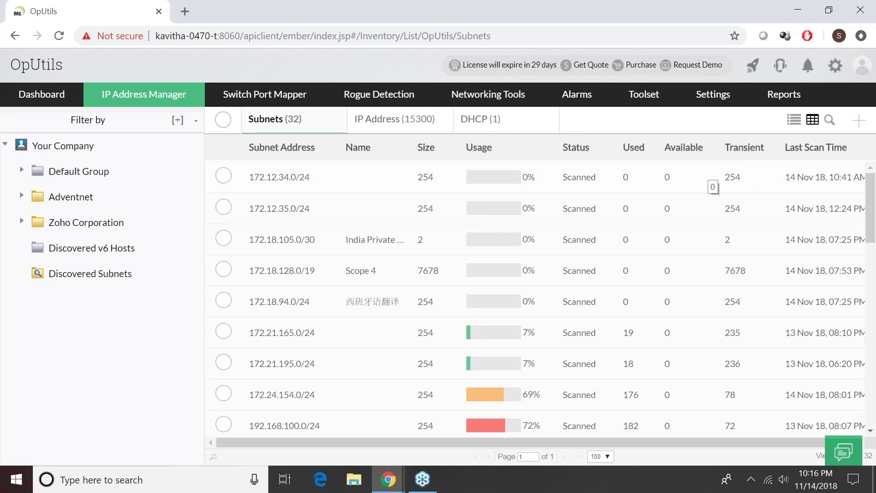
click(533, 152)
click(531, 154)
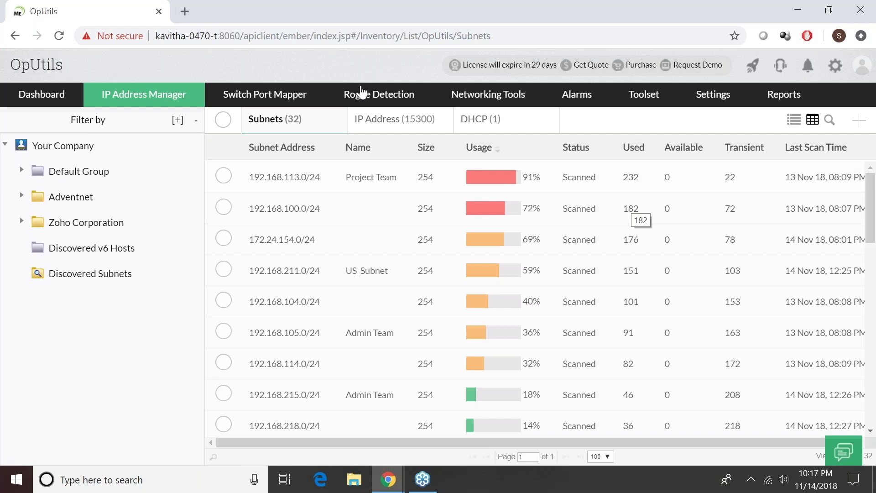
Step: Show the inventory of all IP addresses, sort it by status and look through the entries
click(402, 132)
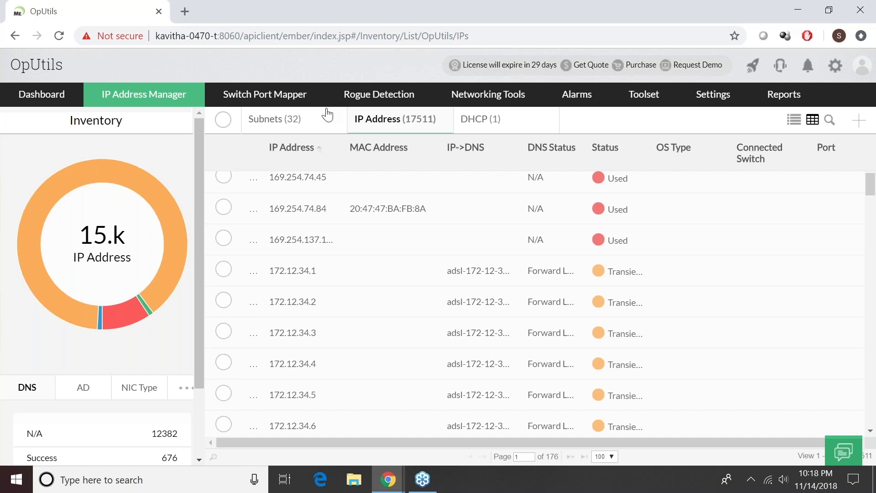
mouse_move(265, 95)
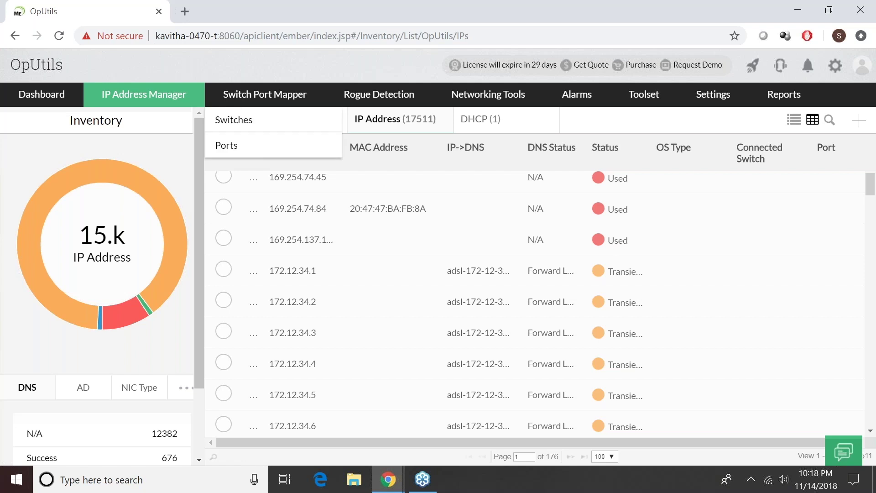
click(624, 151)
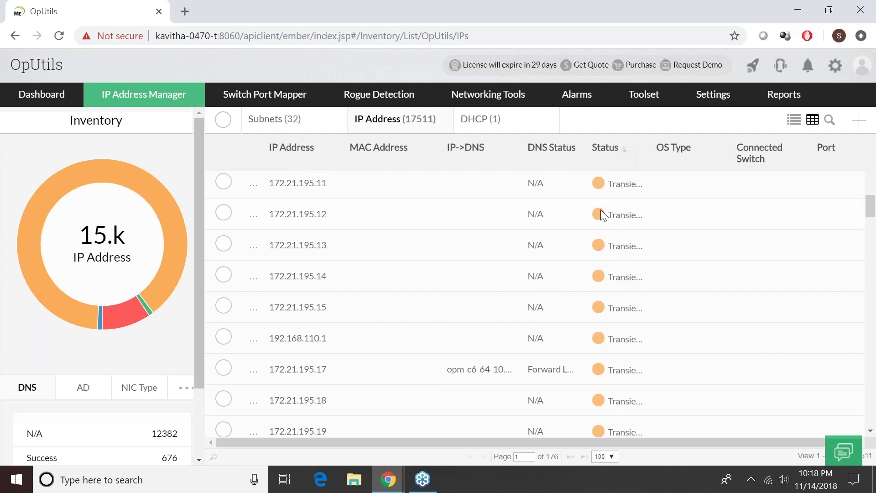
scroll(601, 210, down, 15)
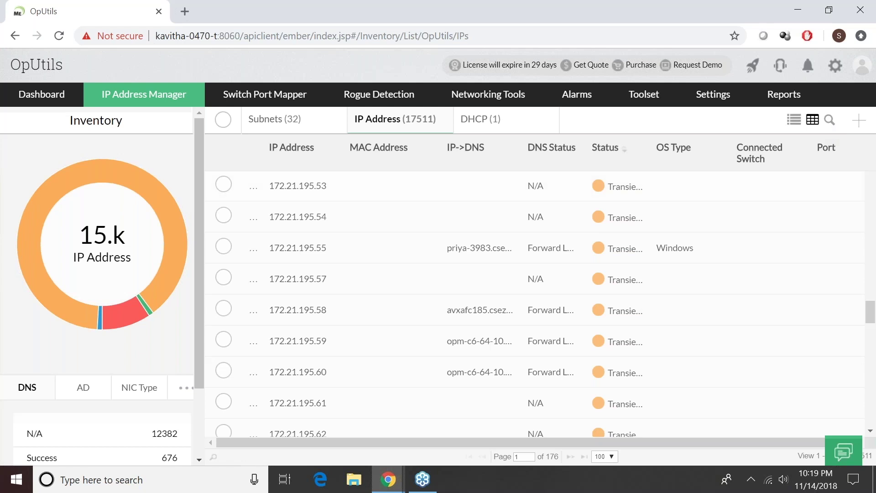
scroll(737, 203, up, 5)
scroll(737, 203, up, 20)
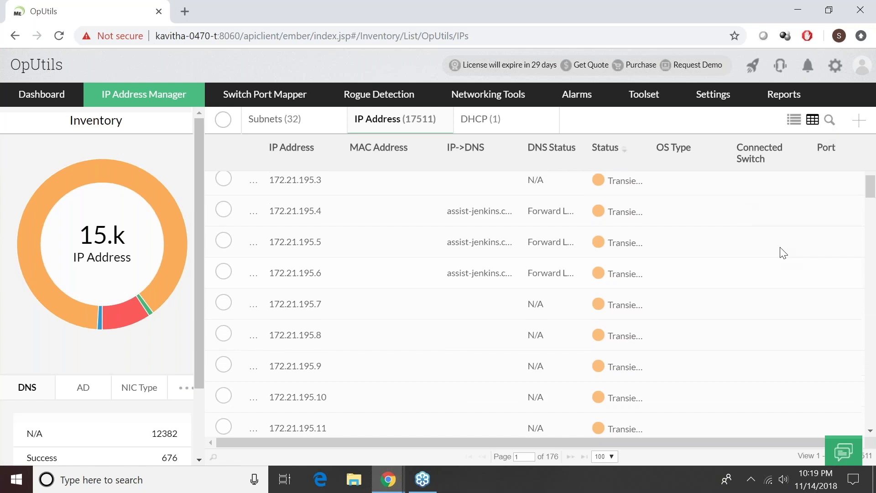
scroll(783, 252, up, 1)
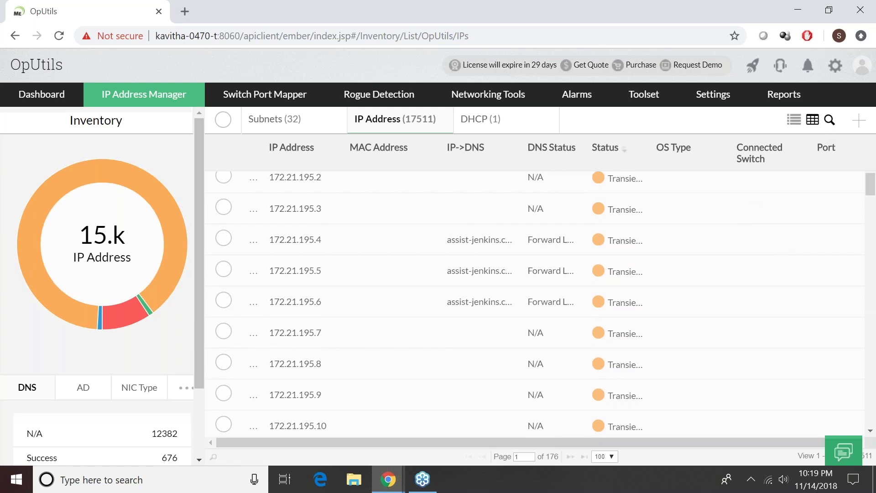
Step: Search the IP address list for 172.21.195.20 and restrict the status to Available
click(312, 188)
text(172)
key(Return)
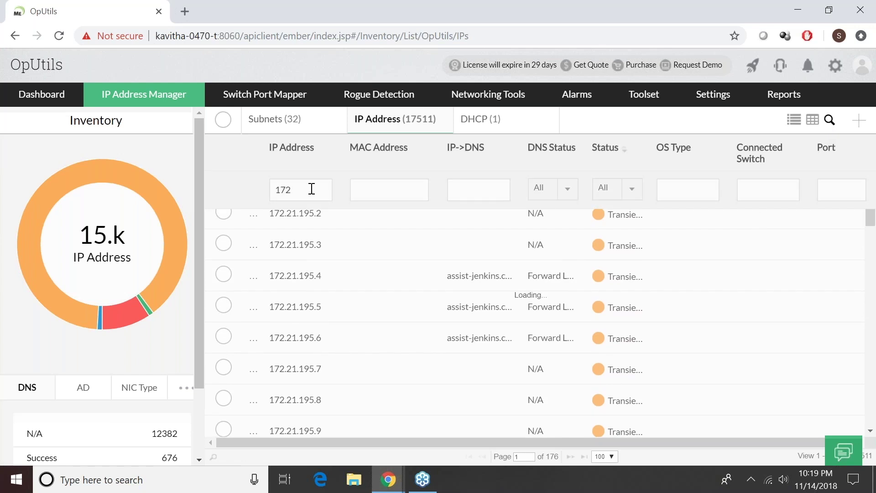
text(.21.19)
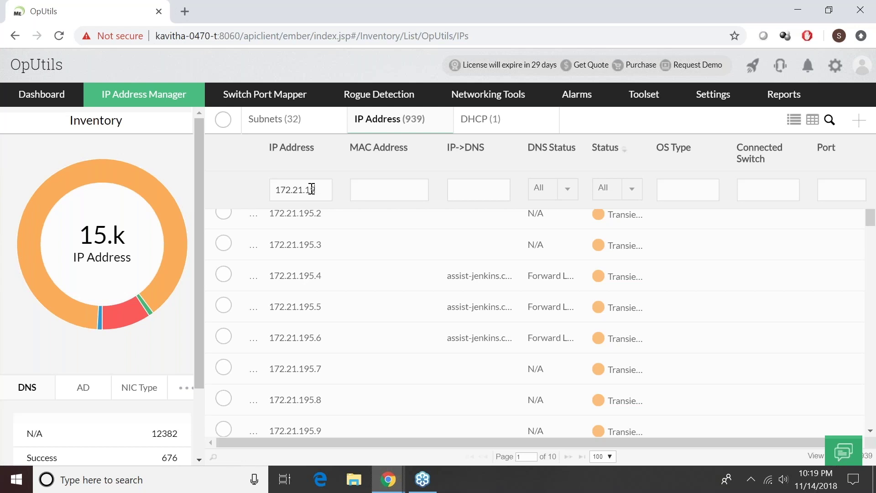
text(5)
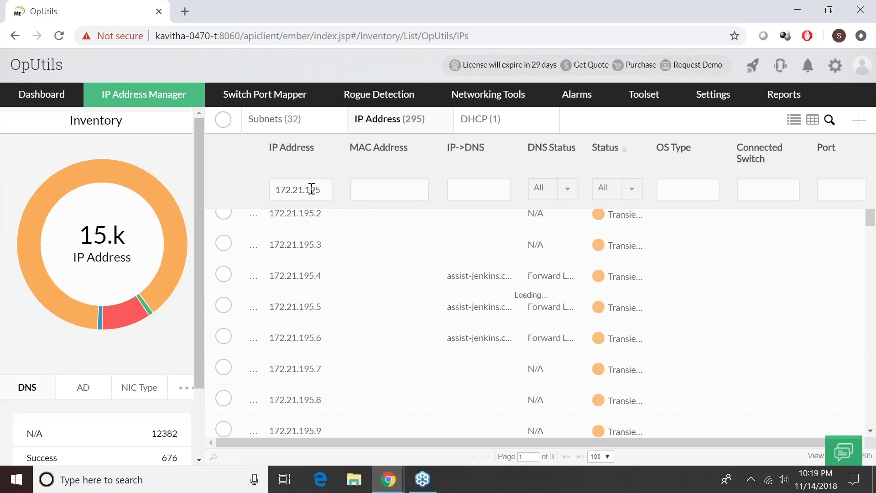
text(.20)
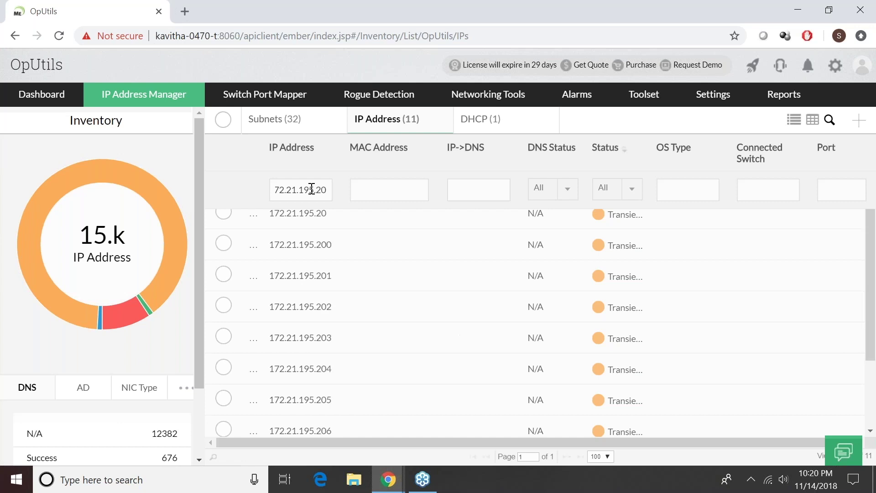
scroll(324, 255, down, 3)
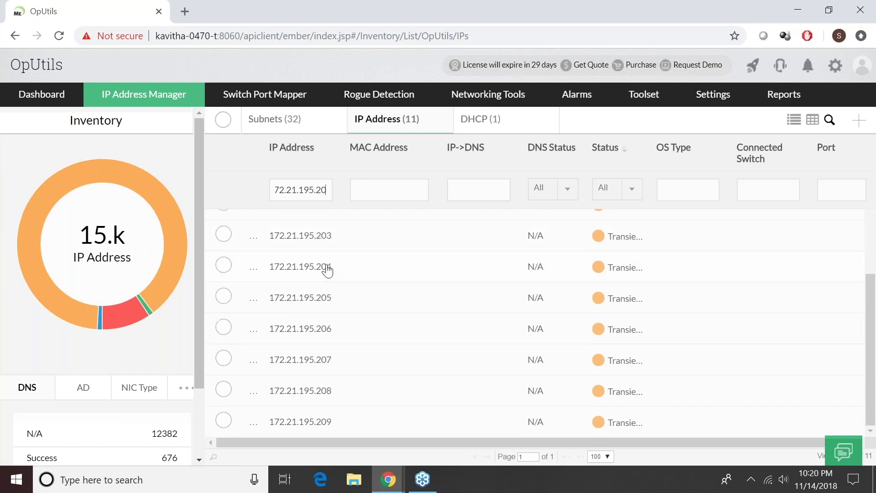
click(633, 189)
click(642, 274)
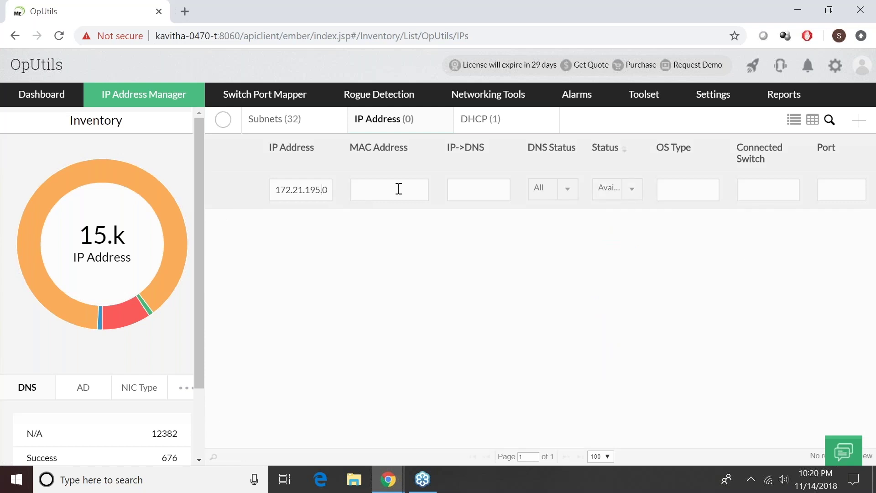
Step: Clear the address from the IP address search and reload the IP address inventory
key(Delete)
key(BackSpace)
key(BackSpace)
key(BackSpace)
key(BackSpace)
key(BackSpace)
key(BackSpace)
key(BackSpace)
key(BackSpace)
key(BackSpace)
key(BackSpace)
key(F5)
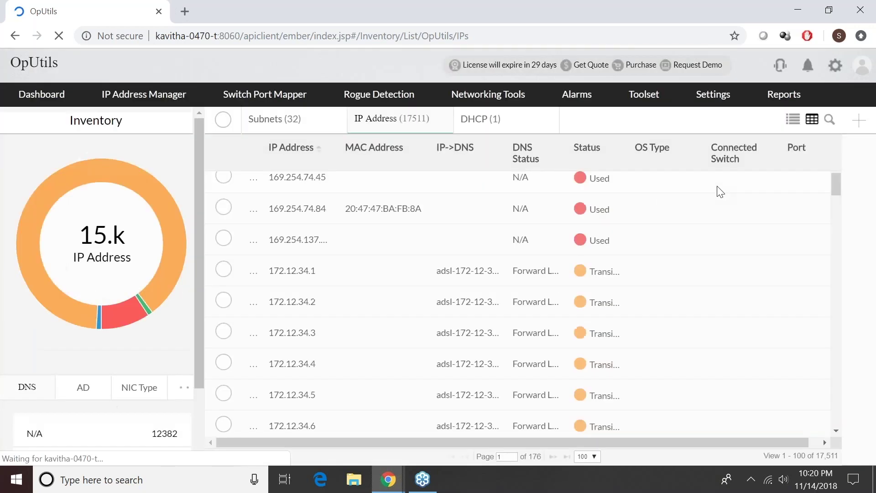
Step: Filter the reloaded IP address list to entries with the status Available
click(830, 120)
click(612, 188)
click(590, 230)
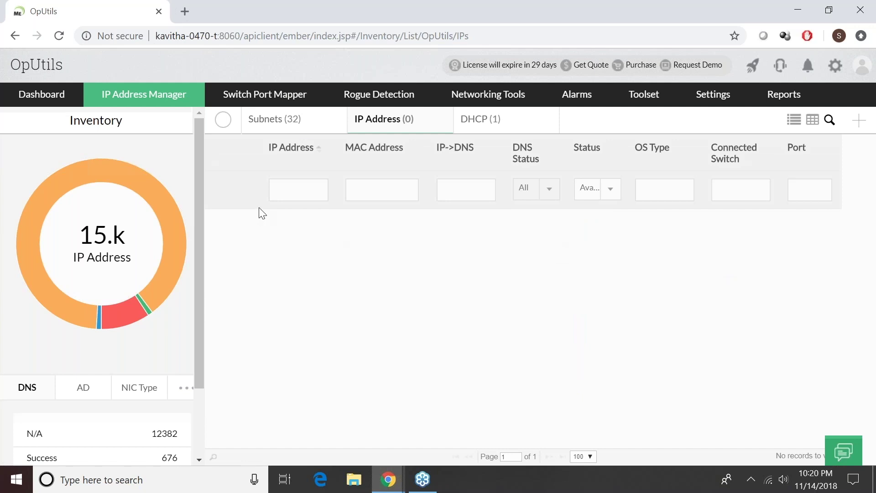
Step: Return to the subnet list, look through it and open the IPs of subnet 172.24.154.0
click(289, 128)
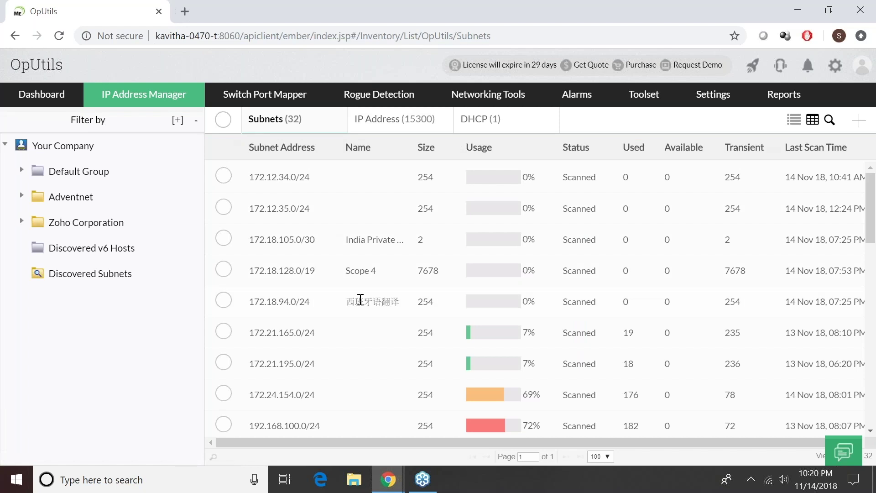
scroll(360, 299, down, 5)
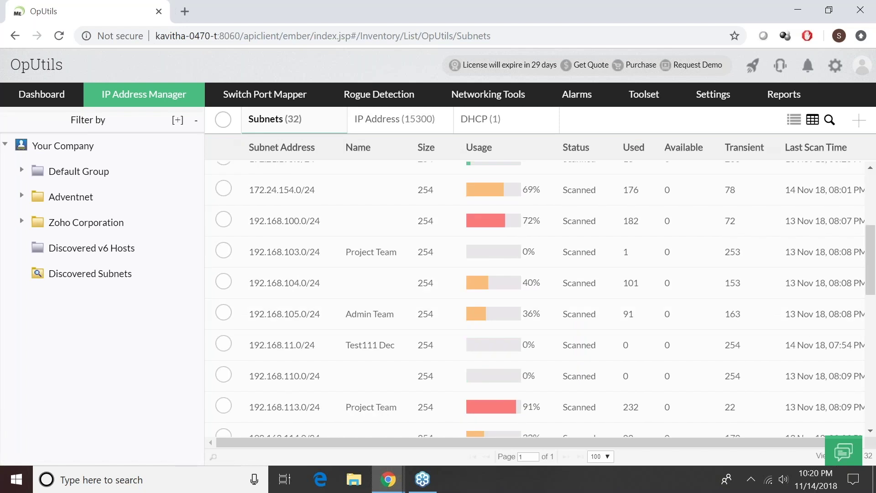
scroll(357, 295, down, 5)
scroll(357, 295, up, 10)
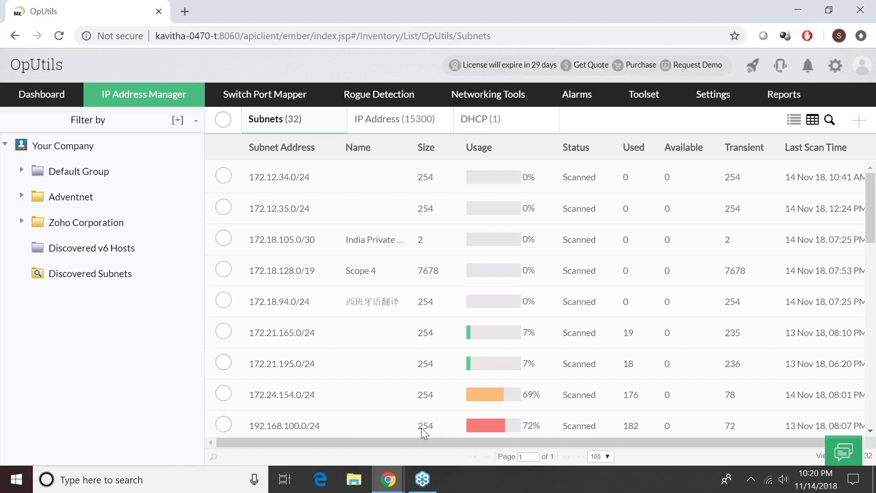
click(424, 394)
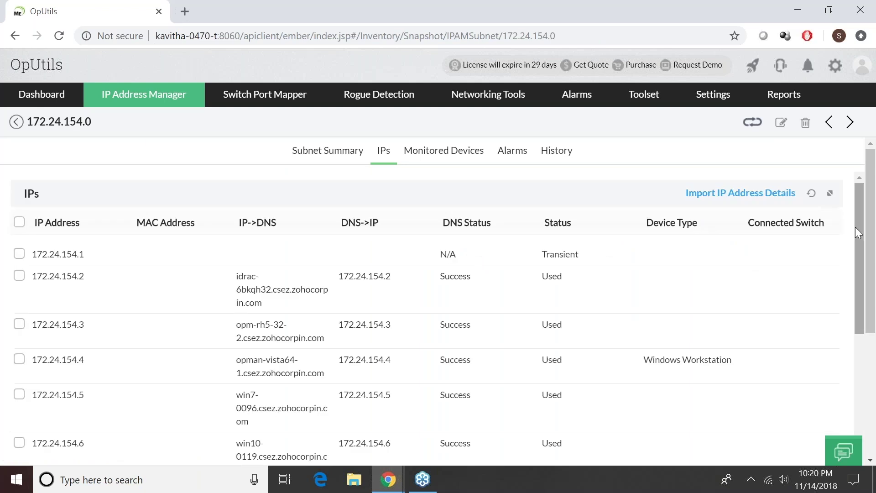
Step: List all IP addresses again and filter them by status, first by Available and finally by Used
mouse_move(144, 95)
click(150, 119)
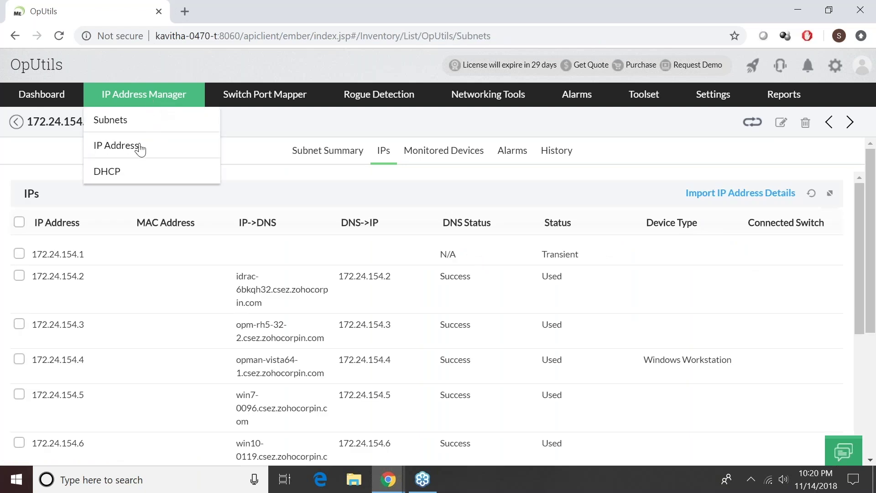
click(140, 149)
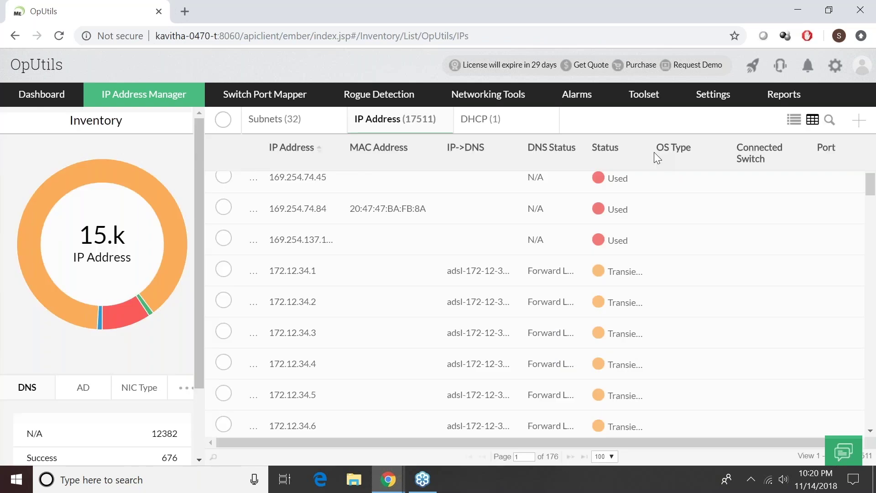
click(829, 119)
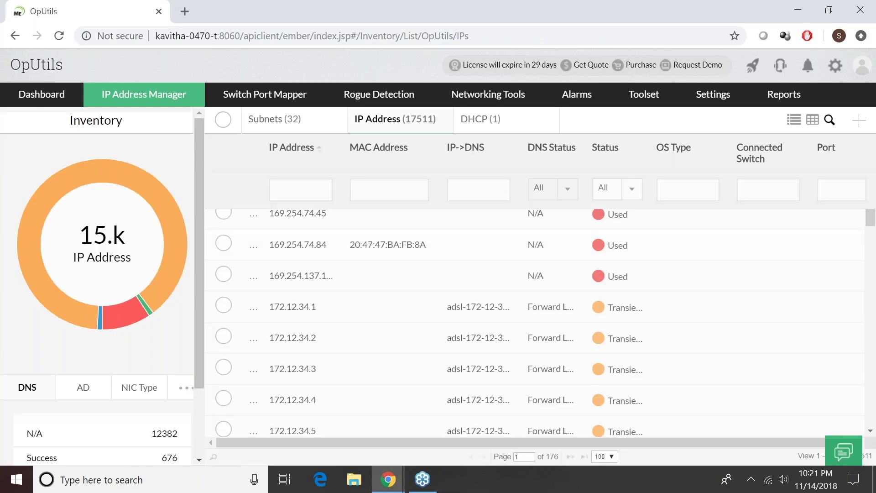
click(632, 189)
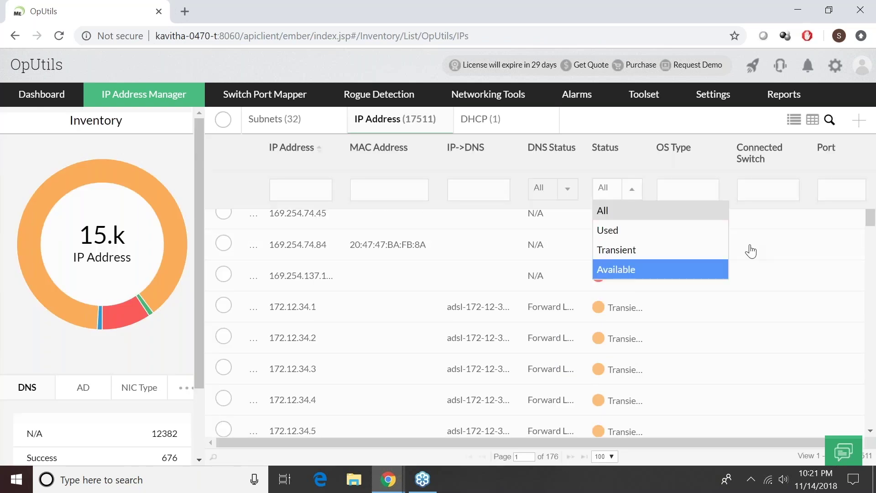
click(616, 269)
click(631, 189)
click(630, 229)
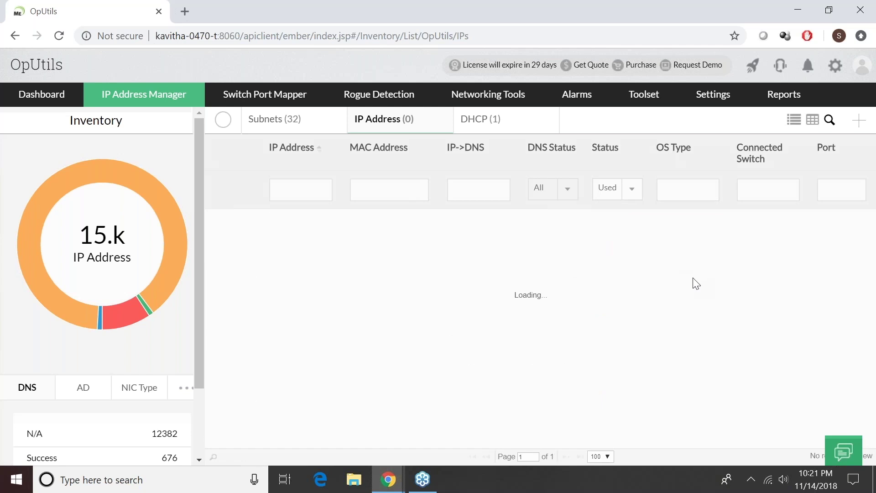
Step: Edit the details of IP address 169.254.74.45, trying Available as its availability before setting it back to Used
click(296, 214)
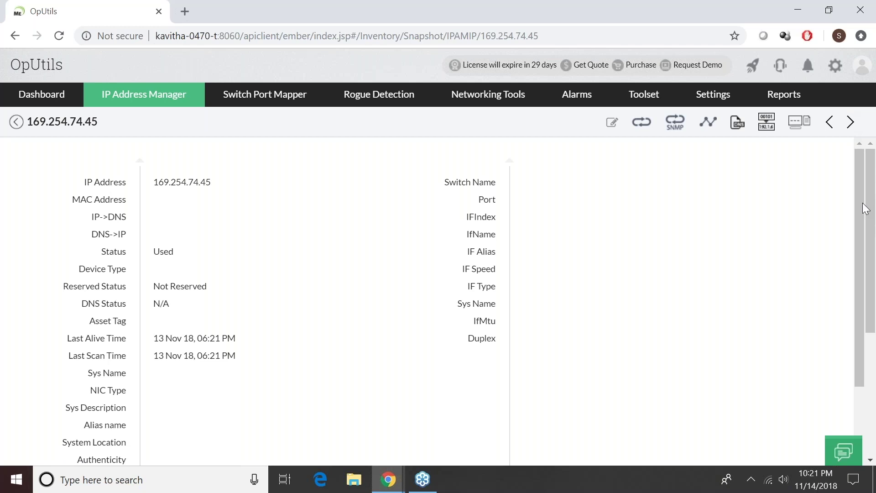
click(612, 120)
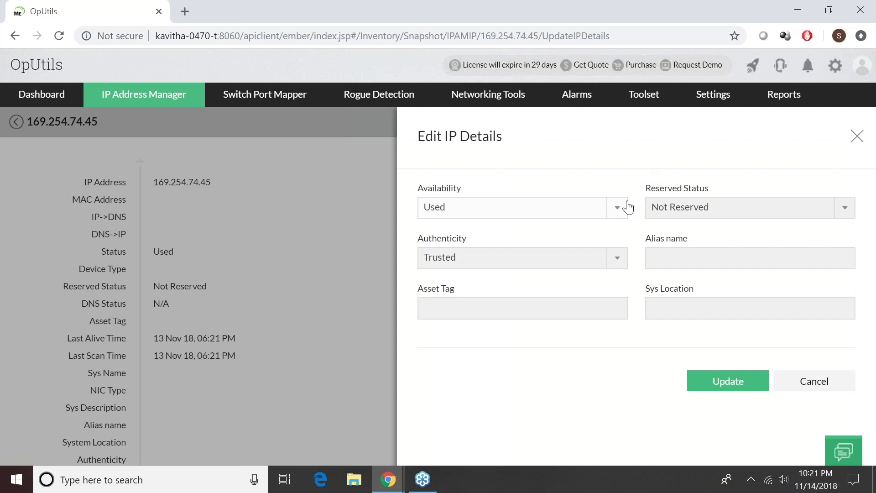
click(628, 208)
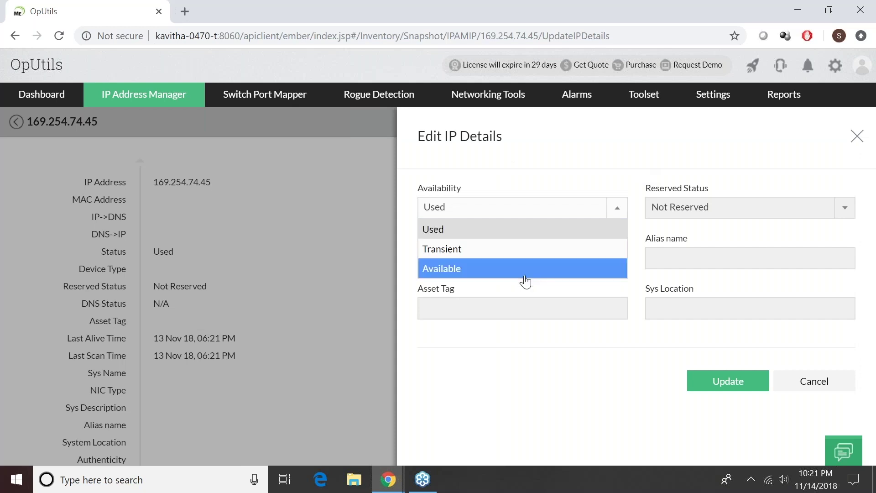
click(554, 269)
click(579, 211)
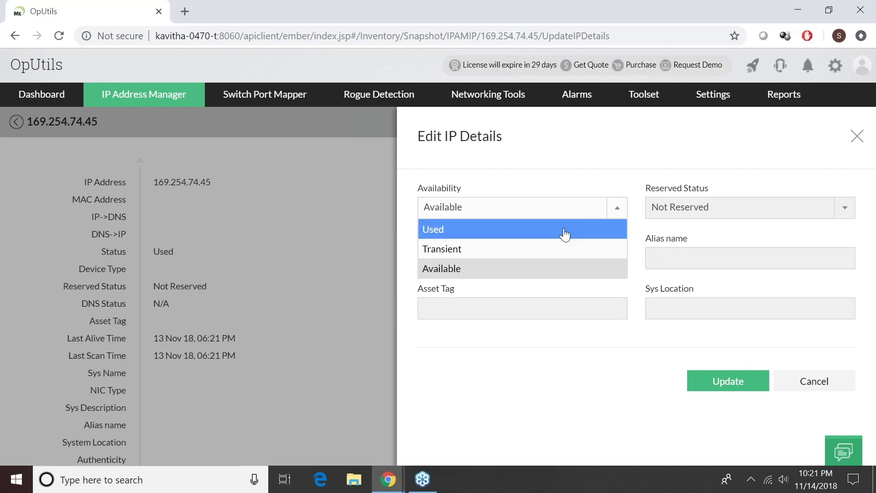
click(582, 238)
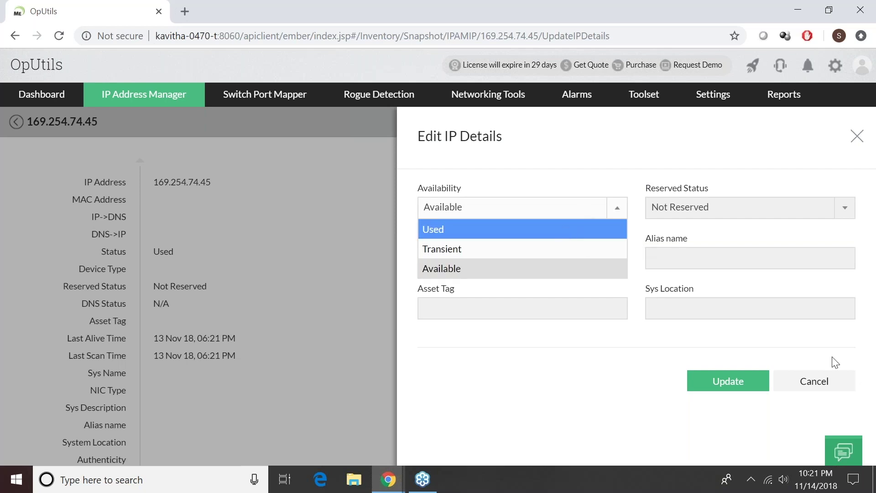
click(752, 392)
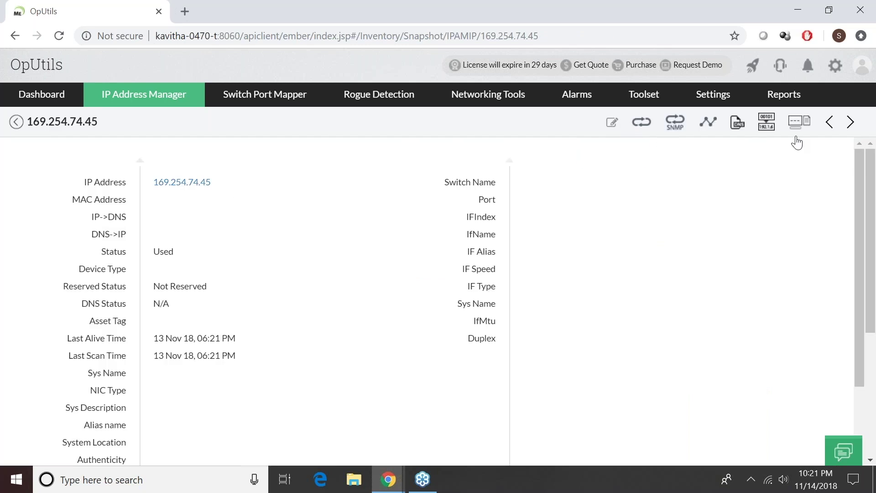
Step: Return to the list of all IP addresses and look through the entries and their statuses
click(140, 97)
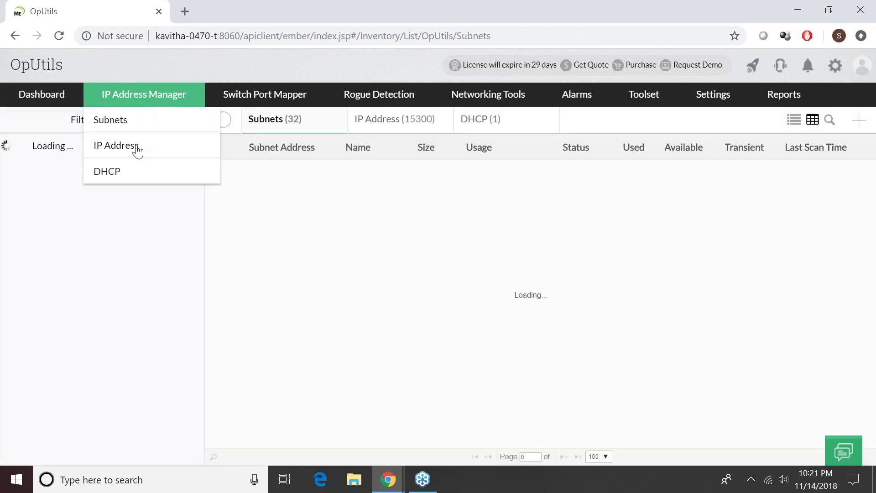
click(137, 151)
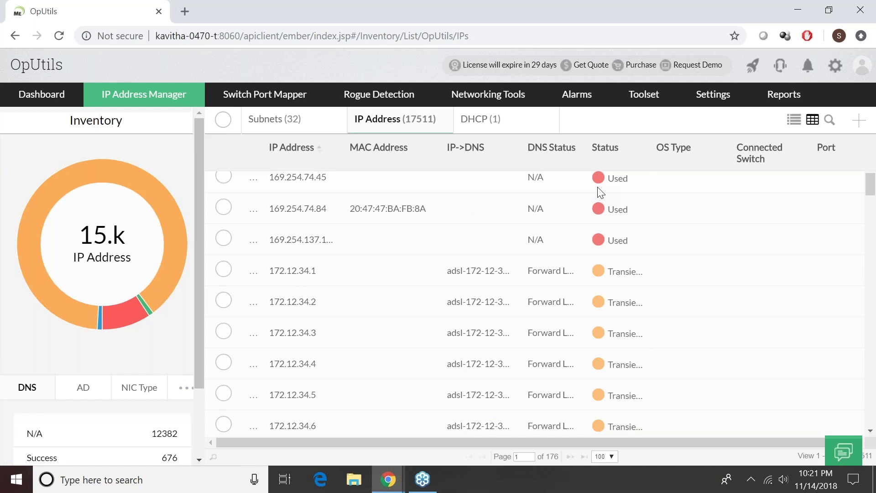
scroll(597, 187, down, 1)
scroll(598, 187, down, 12)
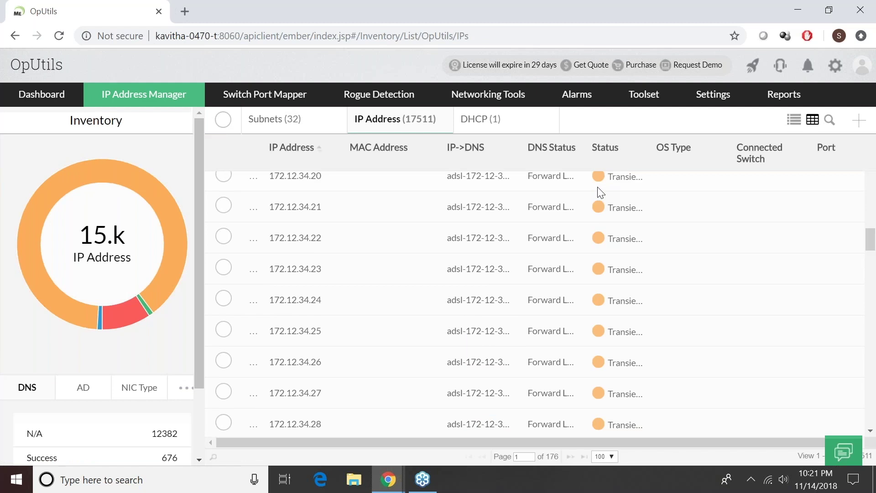
scroll(598, 187, up, 10)
Step: Show the list of switches and review the details and port usage of switch 192.168.50.132
mouse_move(265, 95)
click(232, 120)
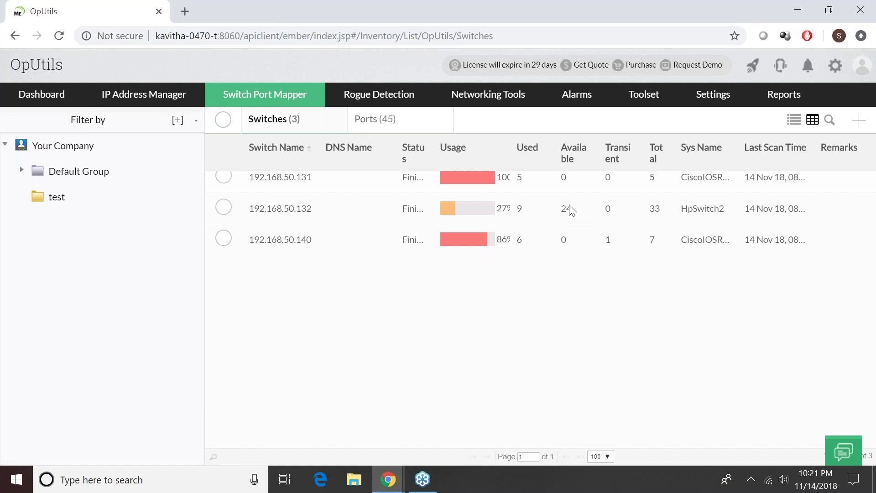
click(303, 212)
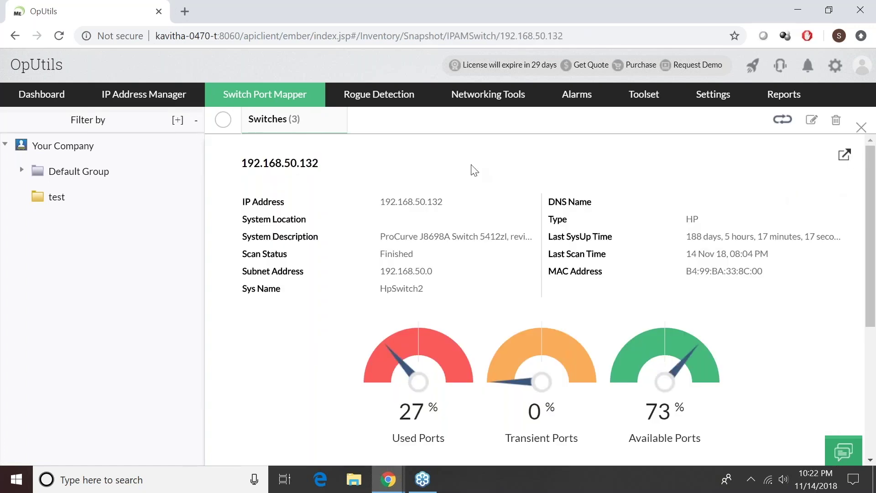
Step: Return to the subnet list and sort it by available addresses
click(125, 93)
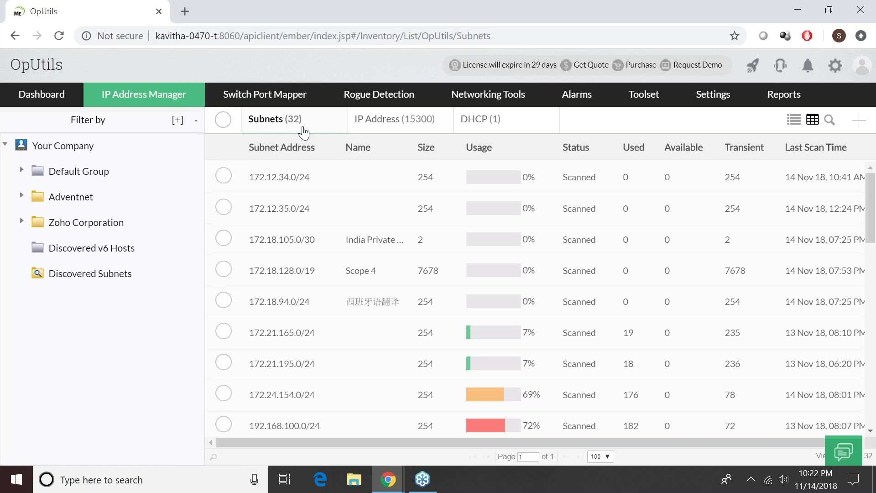
click(676, 155)
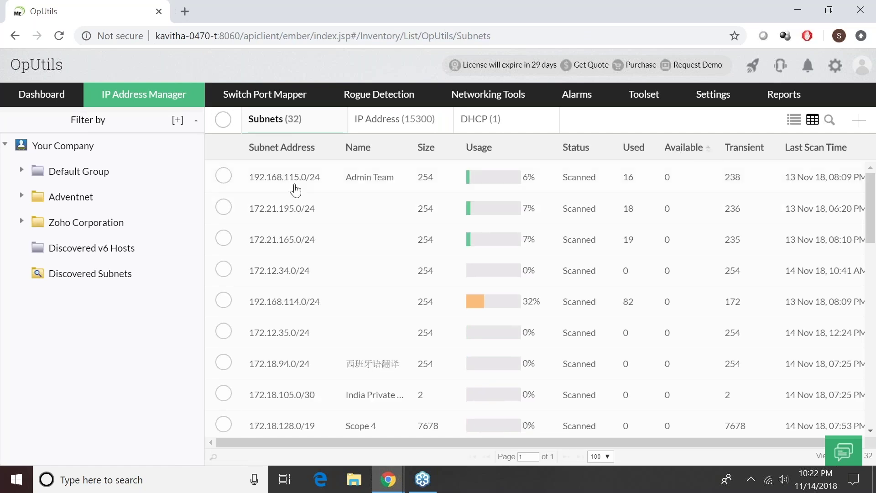
Step: Try changing the availability of IP address 169.254.74.45 to Available, and cancel the edit
click(395, 120)
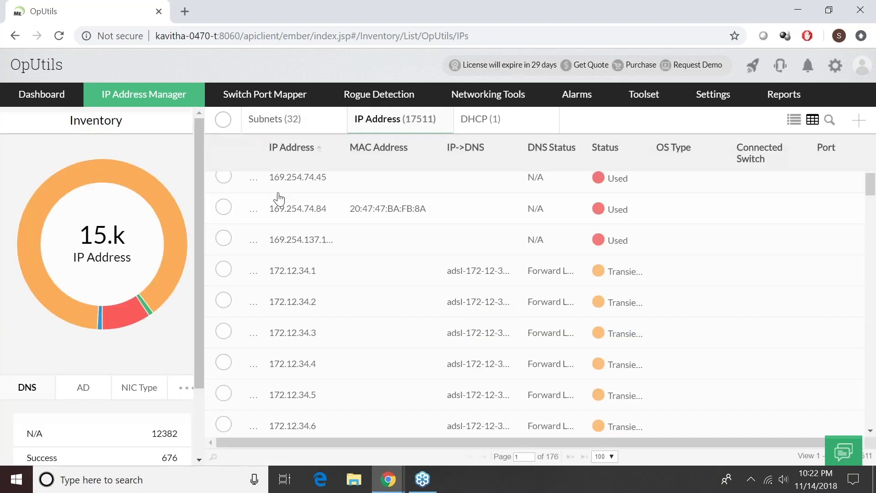
click(278, 193)
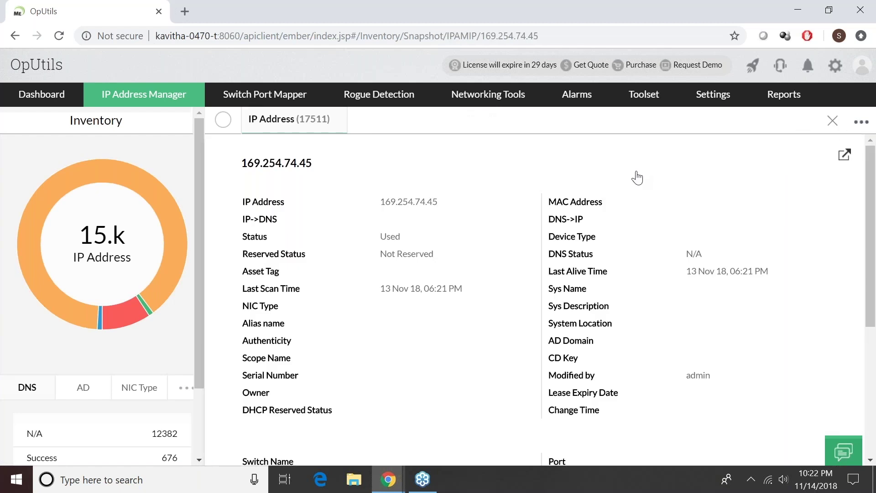
click(612, 122)
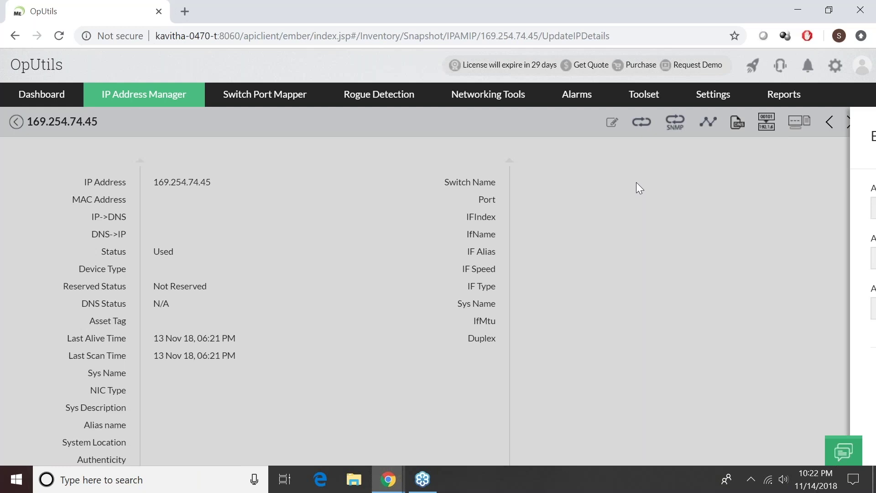
click(616, 208)
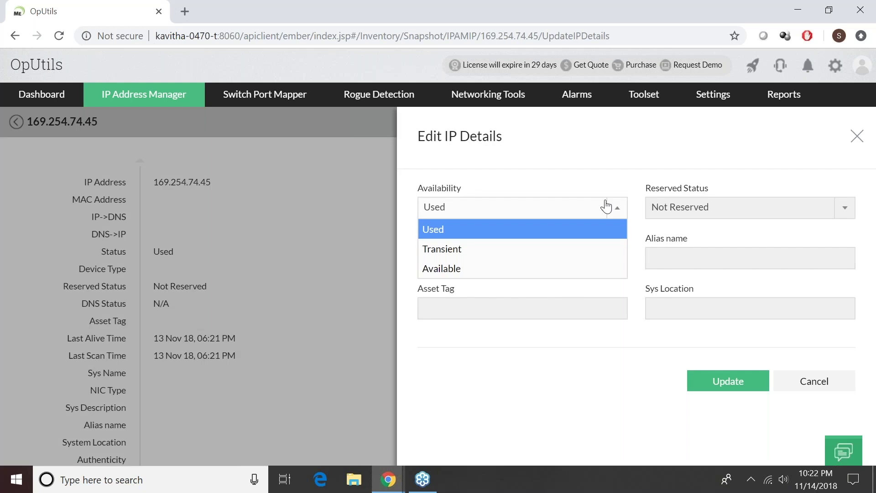
click(510, 269)
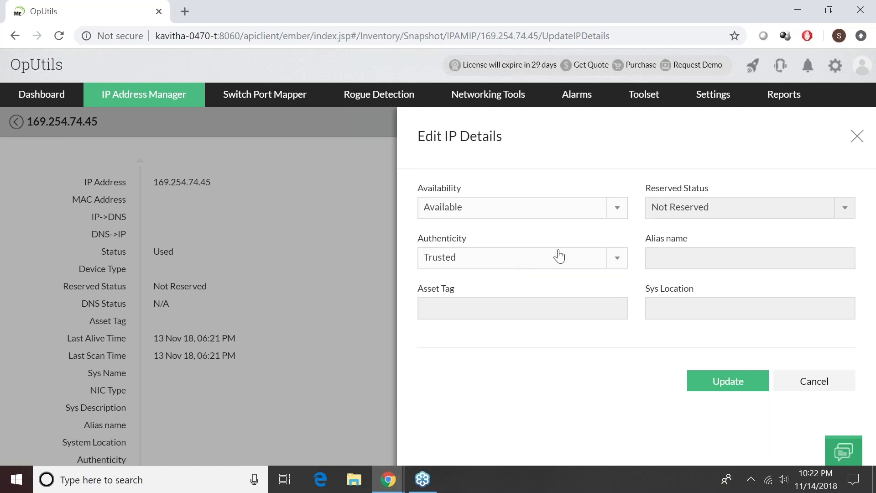
click(810, 387)
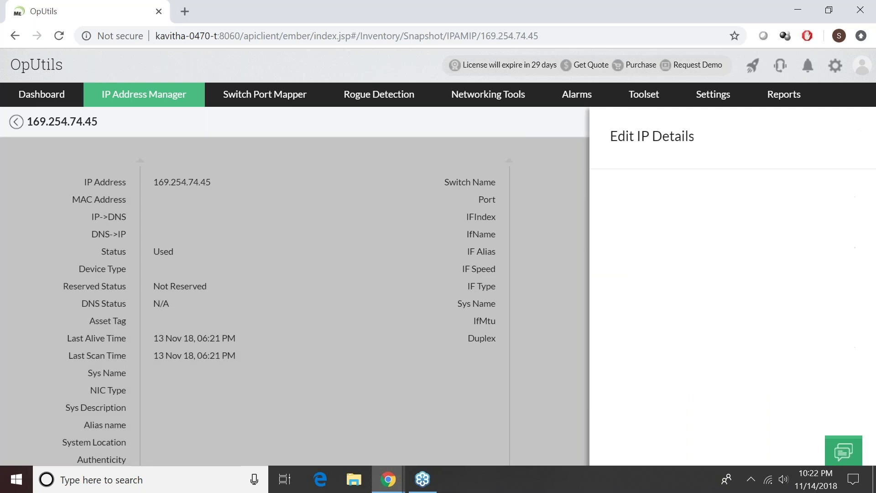
Step: Return to the subnet list and switch to the presentation's Subnet Discovery / Addition slide
click(141, 97)
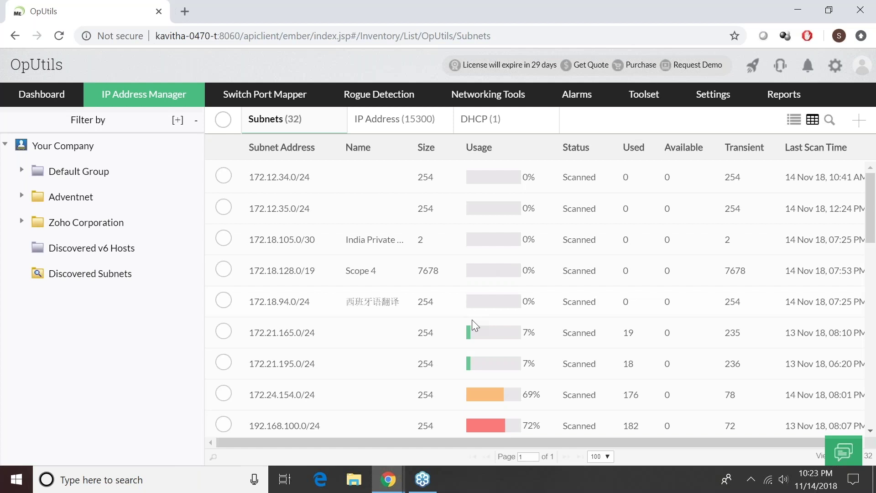
mouse_move(264, 95)
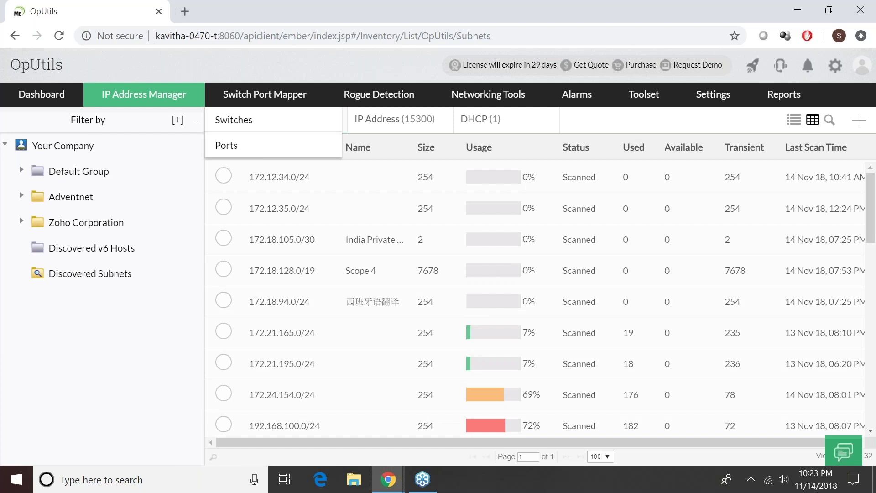
click(386, 480)
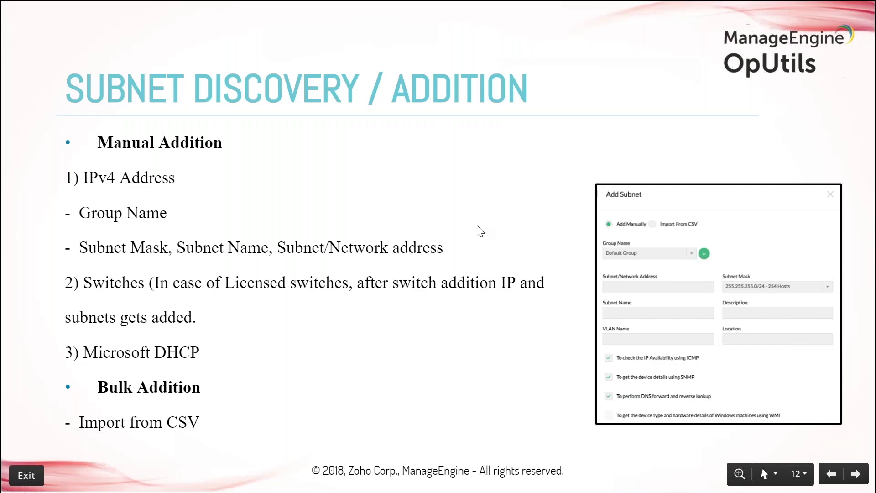
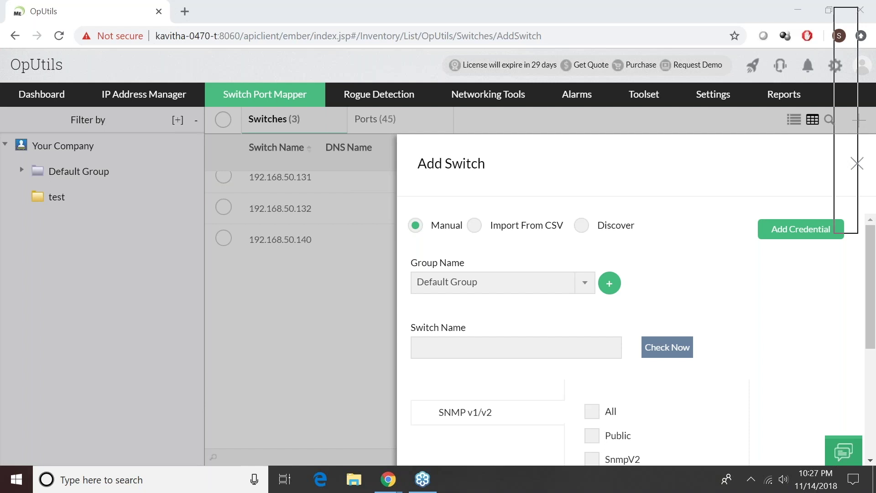
Step: Look over the Add Switch form, open the form for a new SNMP v1/v2 credential, and cancel back to the switch list
scroll(697, 305, down, 1)
scroll(702, 307, down, 2)
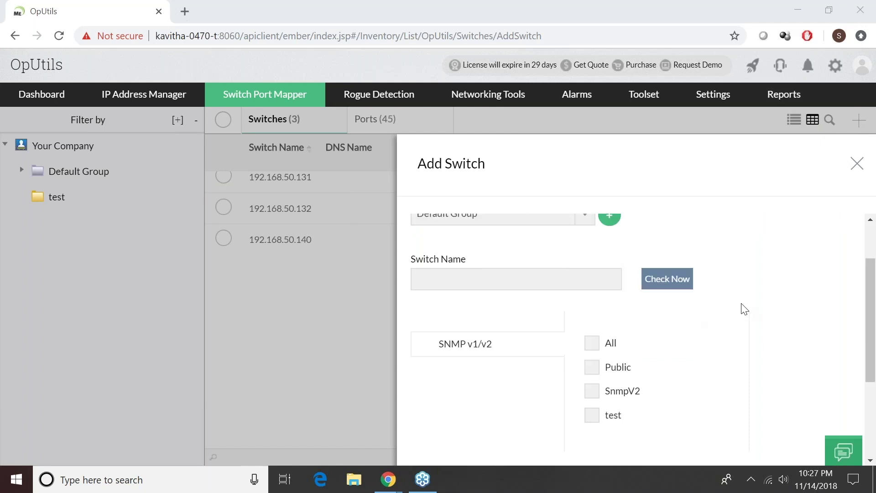
scroll(743, 307, up, 3)
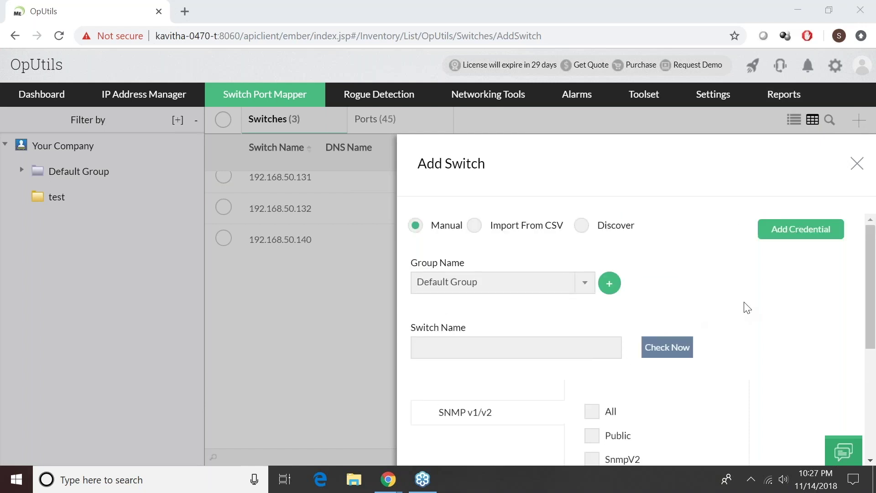
click(809, 229)
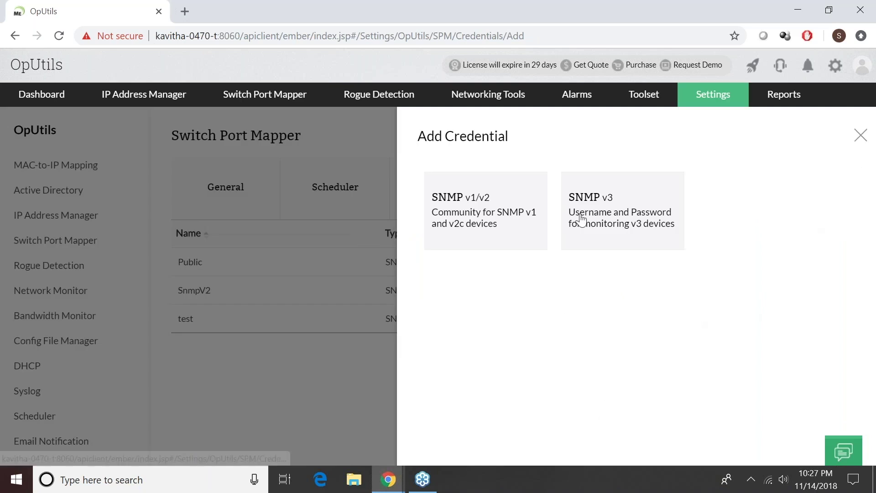
click(520, 219)
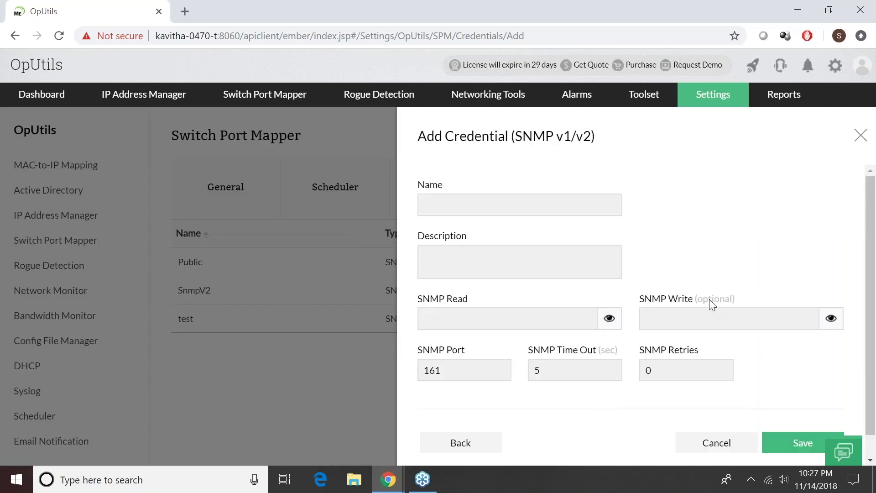
click(710, 448)
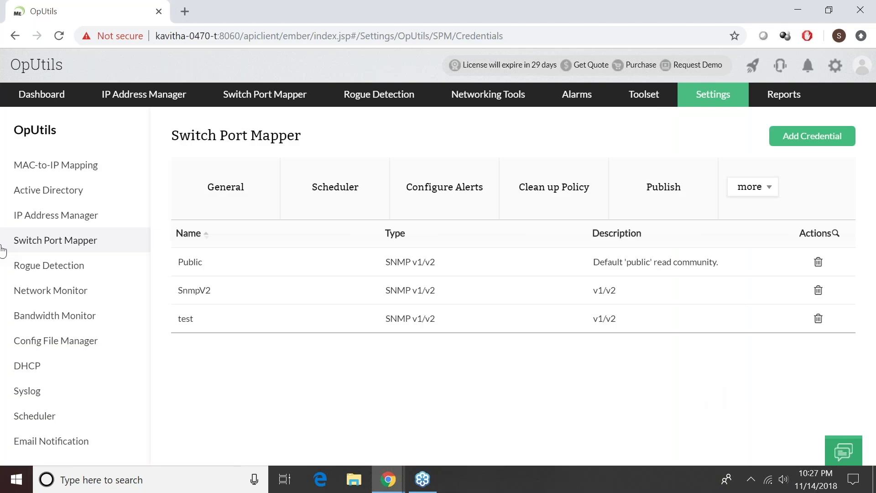
click(264, 94)
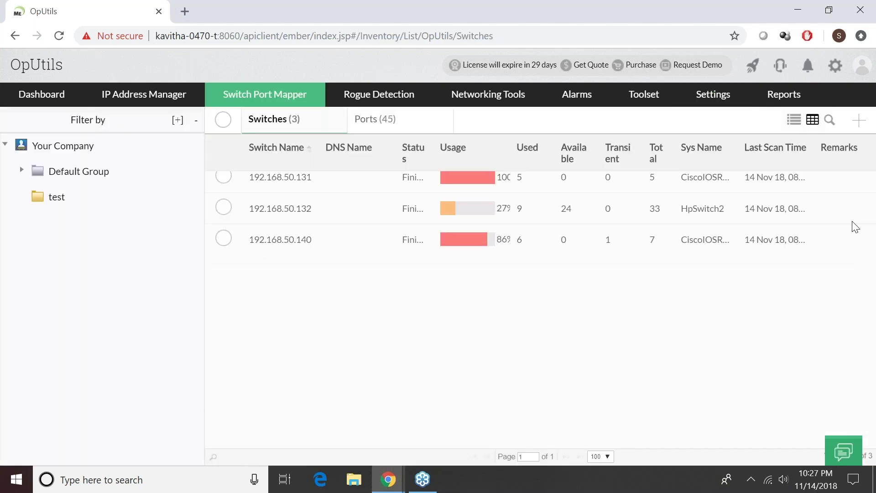
Step: Reopen the Add Switch form and review its Manual options: group choices, switch name, SNMP credentials and scan options
click(858, 120)
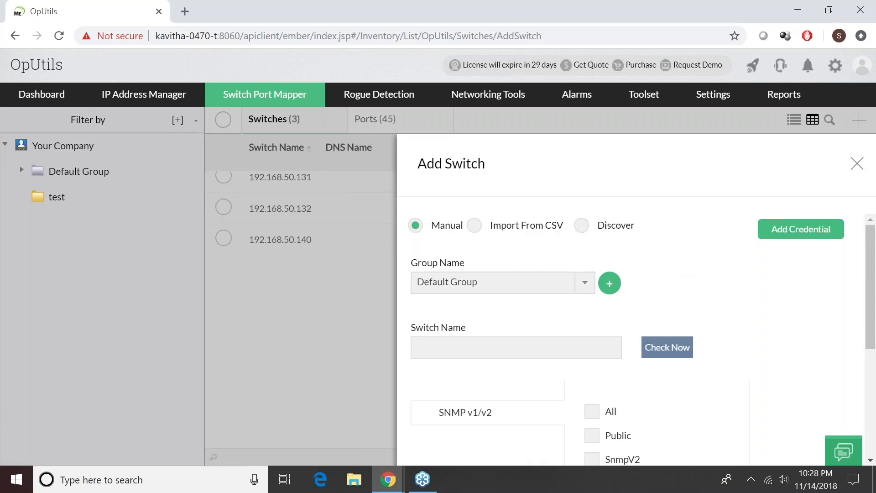
click(582, 284)
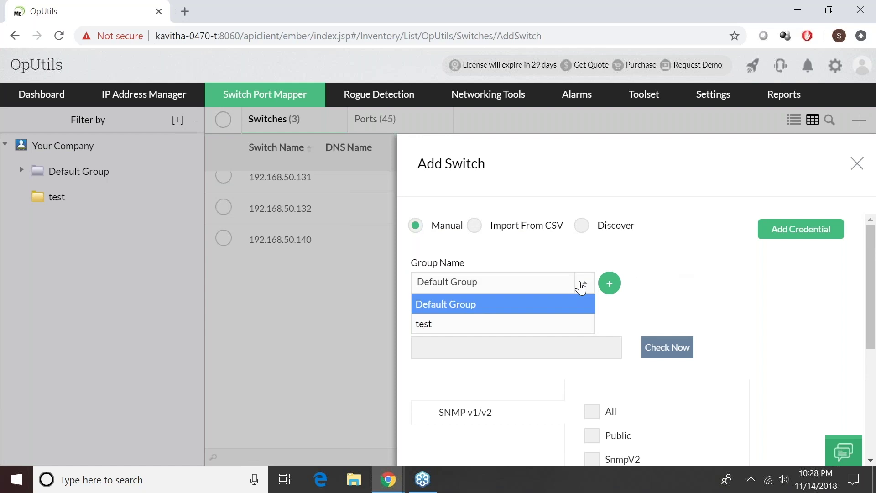
click(665, 277)
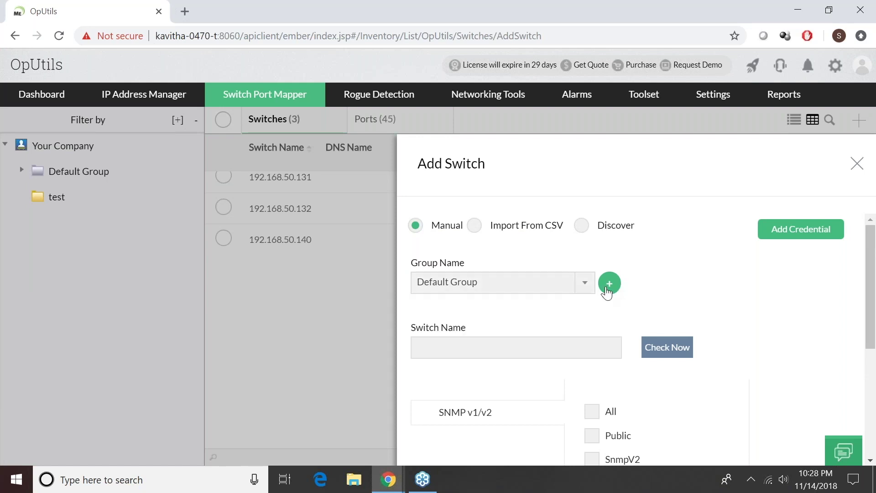
scroll(542, 324, down, 2)
click(577, 289)
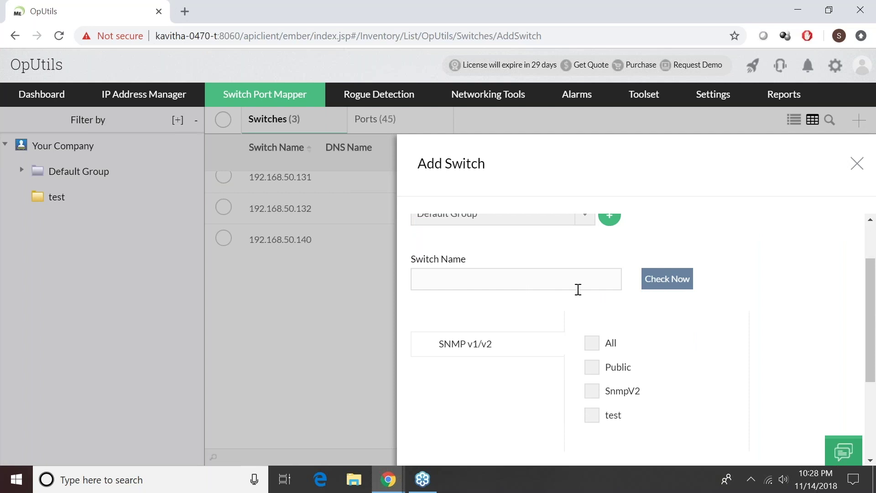
scroll(698, 296, down, 4)
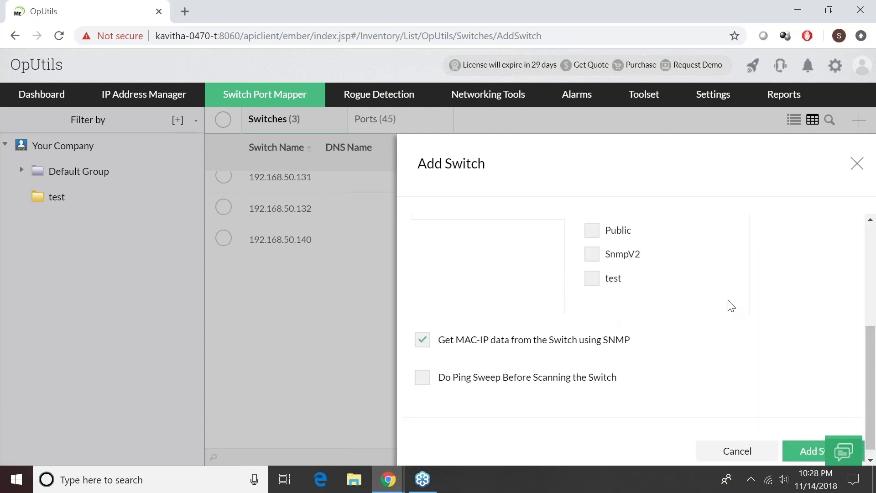
scroll(681, 317, up, 4)
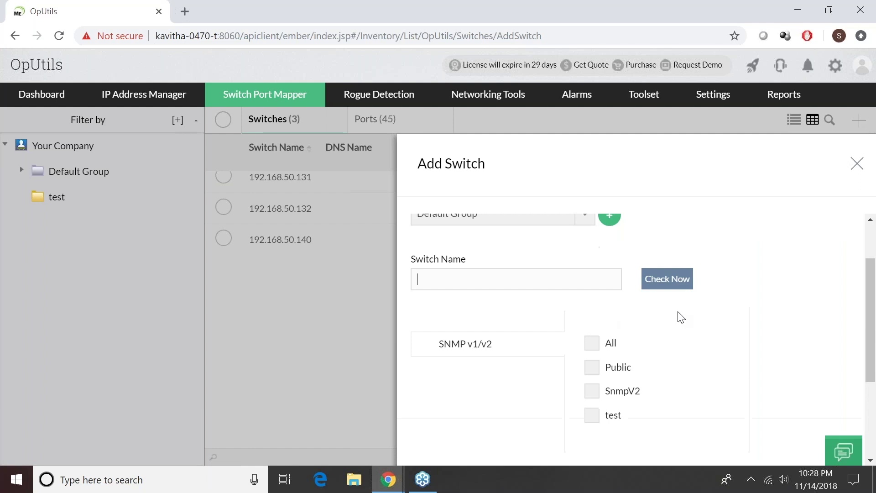
scroll(681, 317, down, 4)
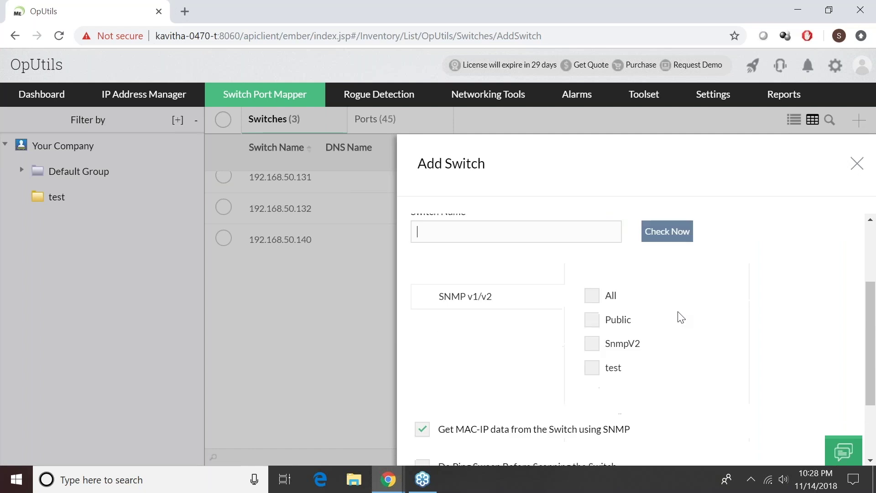
scroll(742, 349, up, 5)
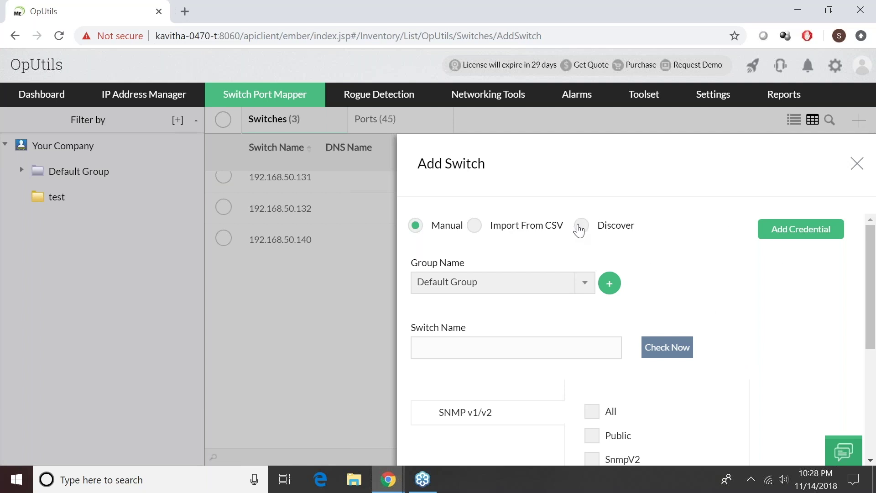
Step: Review the Import From CSV and Discover methods of adding switches, and close the form without adding any
click(529, 232)
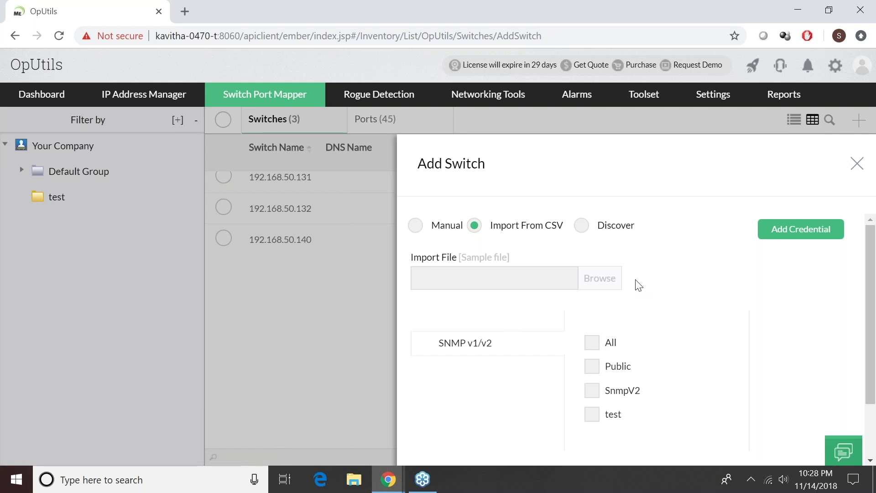
scroll(691, 298, down, 1)
scroll(695, 324, up, 1)
click(582, 226)
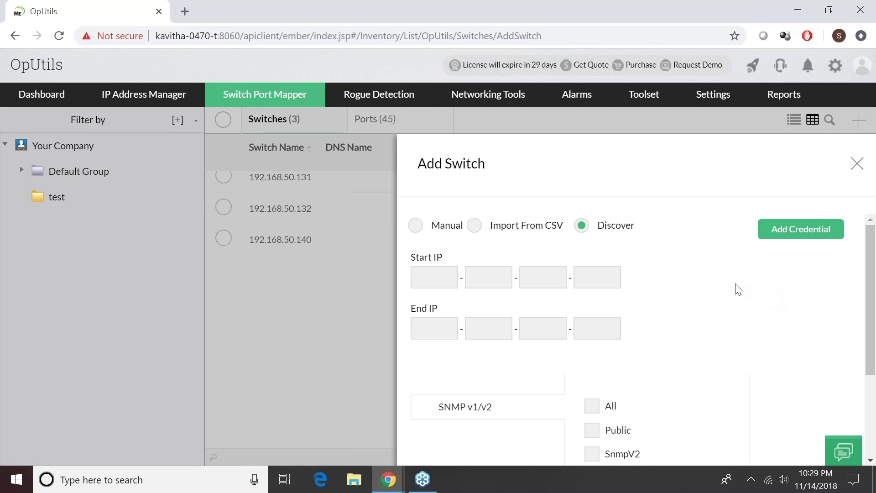
scroll(735, 289, down, 3)
scroll(739, 290, up, 1)
scroll(739, 290, up, 2)
click(856, 164)
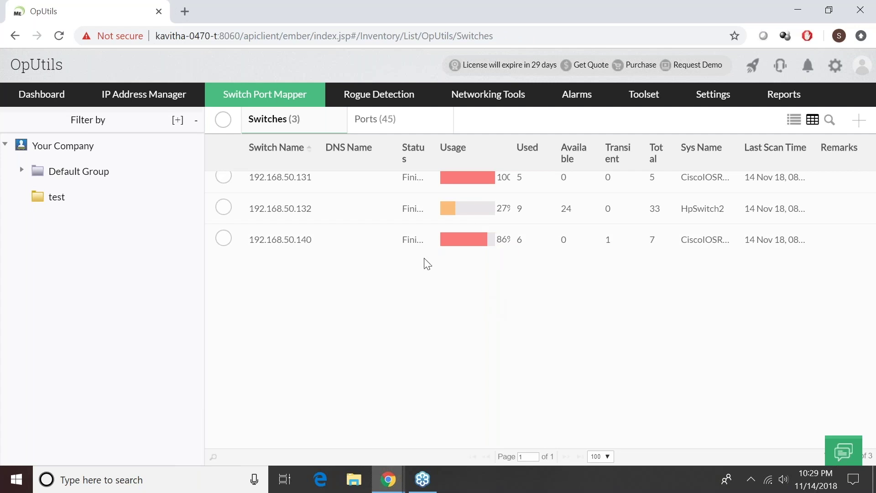
Step: Open the details of switch 192.168.50.132 and examine its Port View and Ports table
click(311, 216)
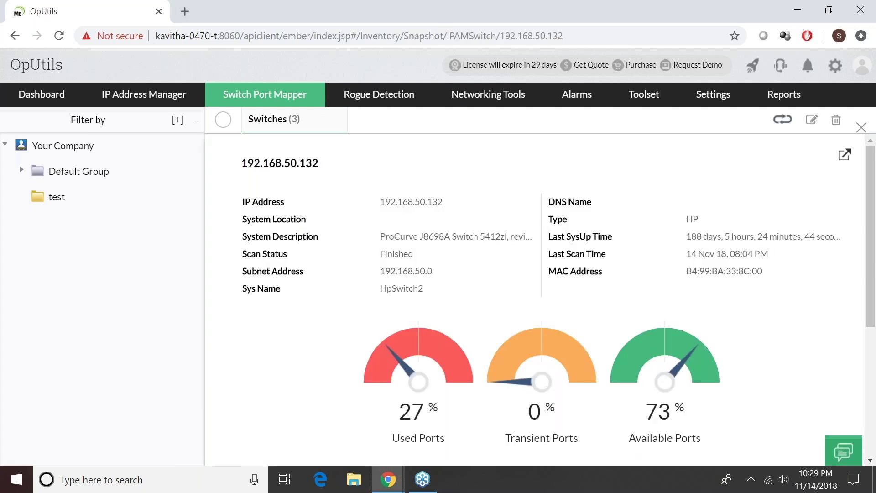
click(406, 150)
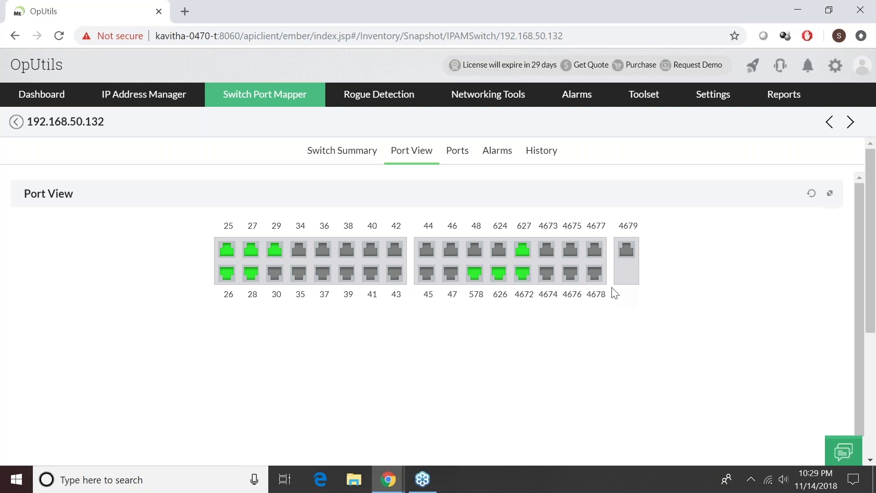
mouse_move(227, 252)
click(466, 156)
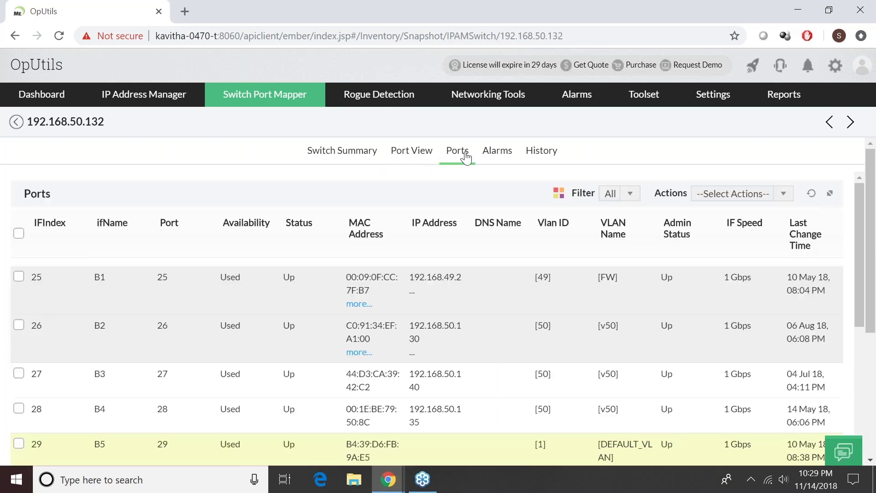
scroll(518, 273, down, 1)
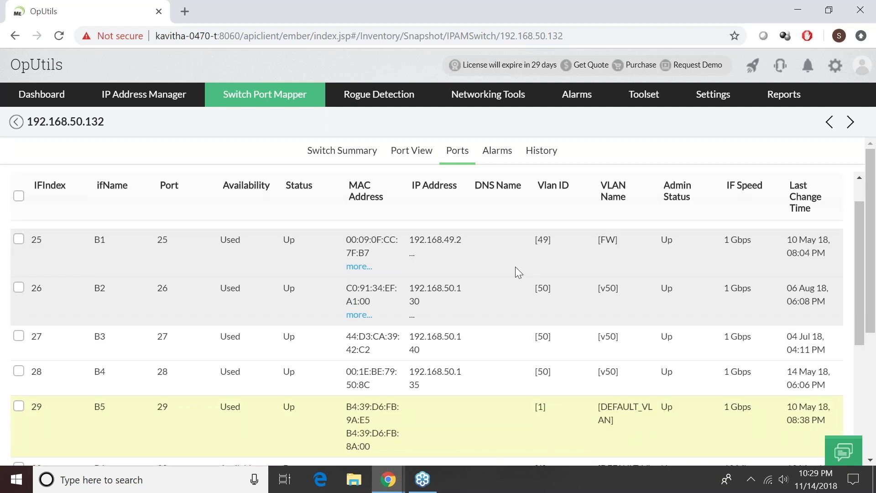
scroll(515, 268, up, 1)
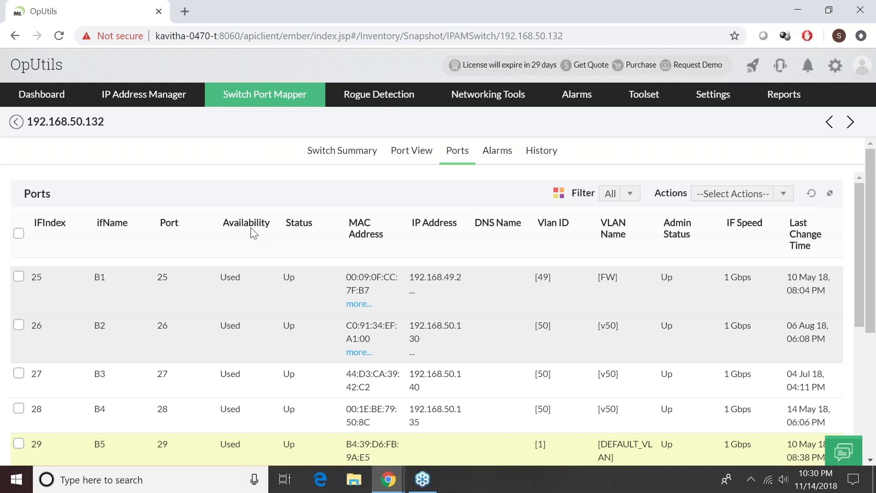
Step: Review the alarms and change history of switch 192.168.50.132, and return to the switch list
click(501, 160)
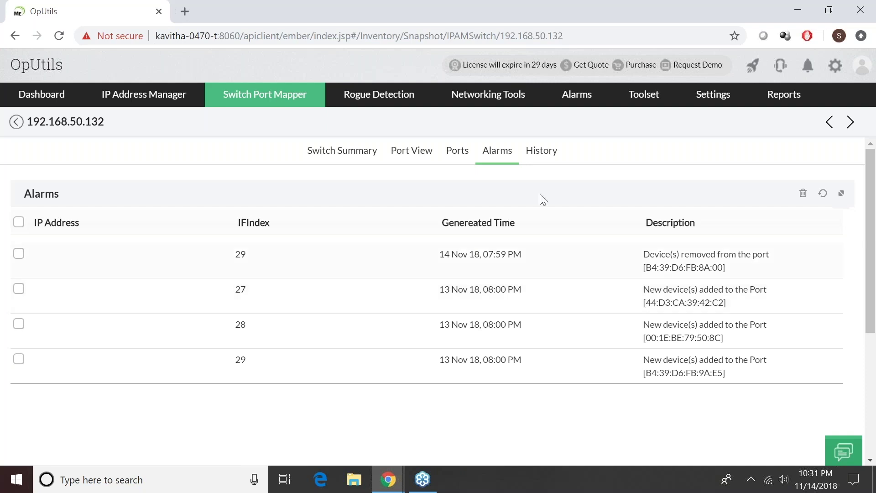
click(540, 151)
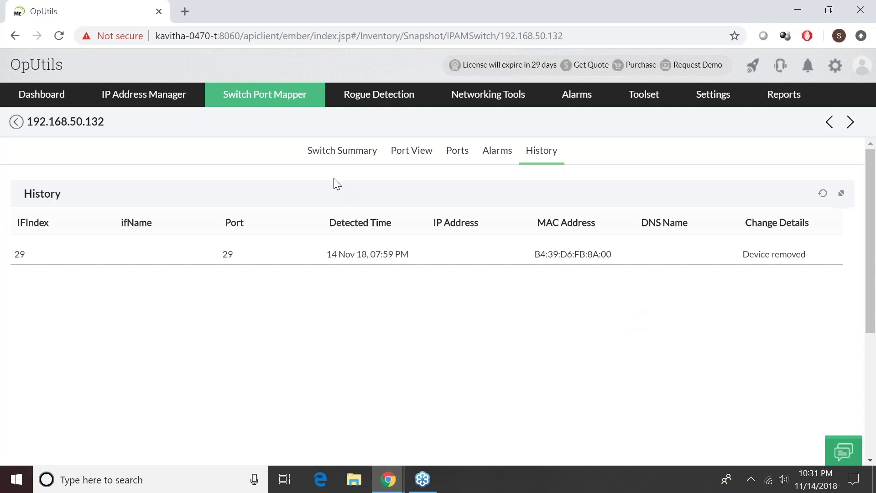
mouse_move(249, 100)
click(250, 122)
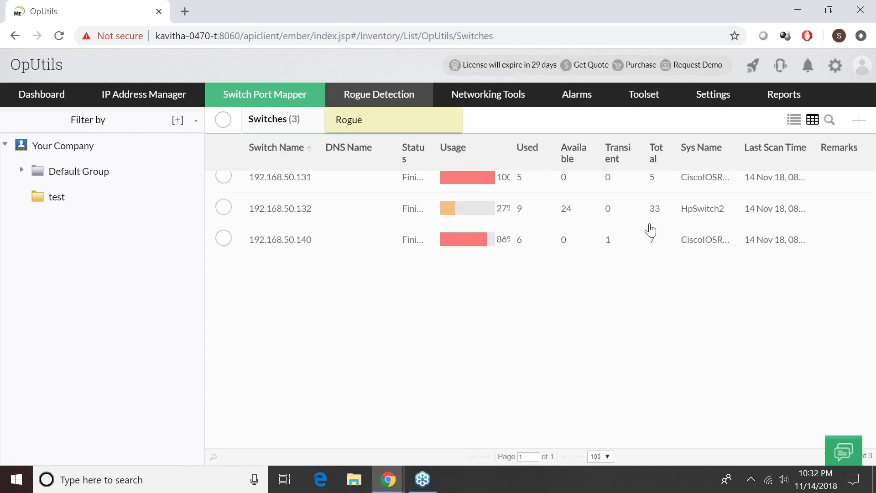
Step: Show the port list covering all switches, and return to the switch list
click(380, 136)
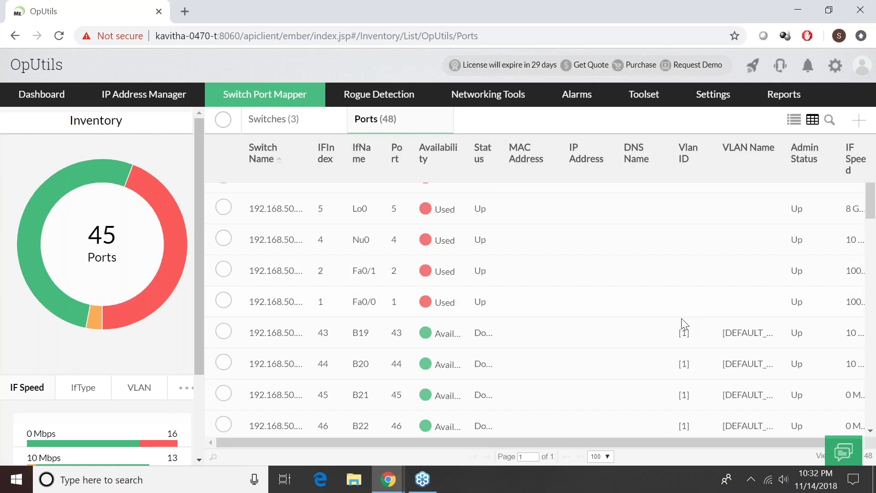
click(278, 163)
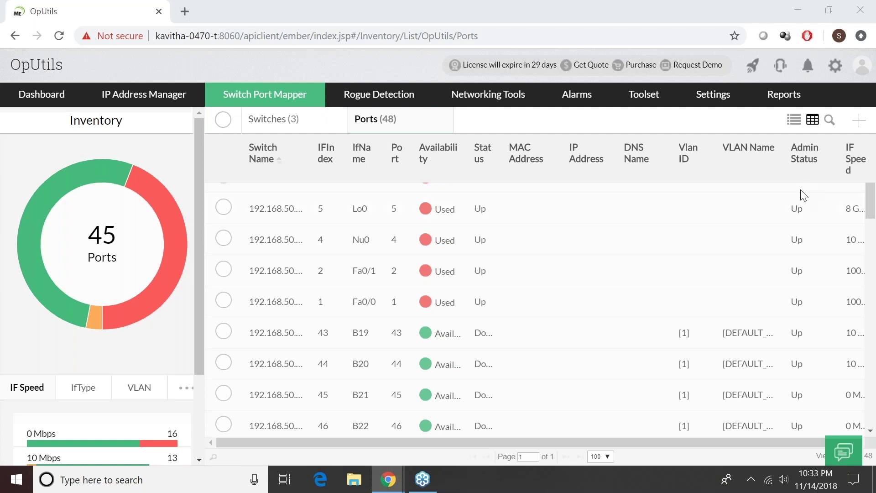
click(858, 21)
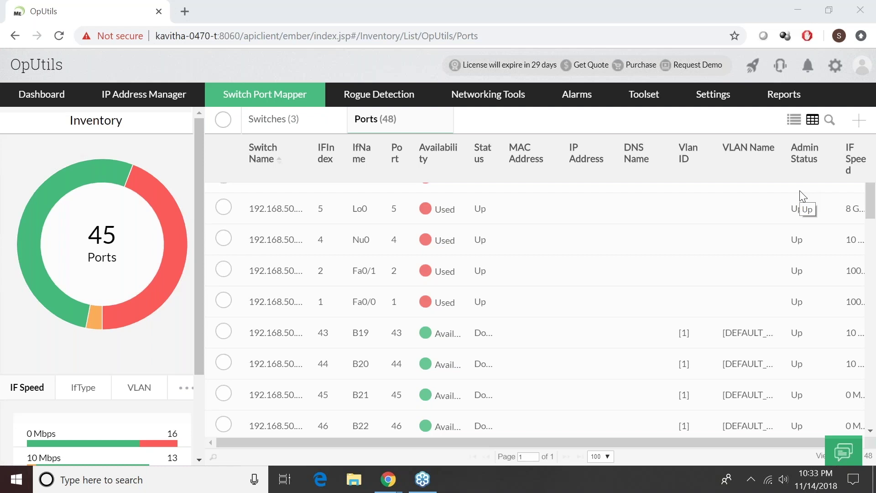
mouse_move(271, 96)
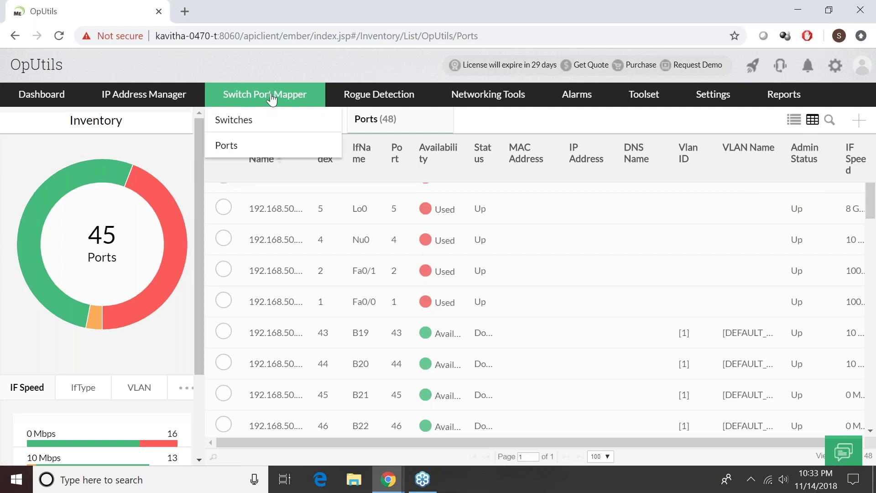
click(242, 119)
Step: Open the Switch Port Mapper alert settings and examine the notification conditions and email alert options
mouse_move(713, 106)
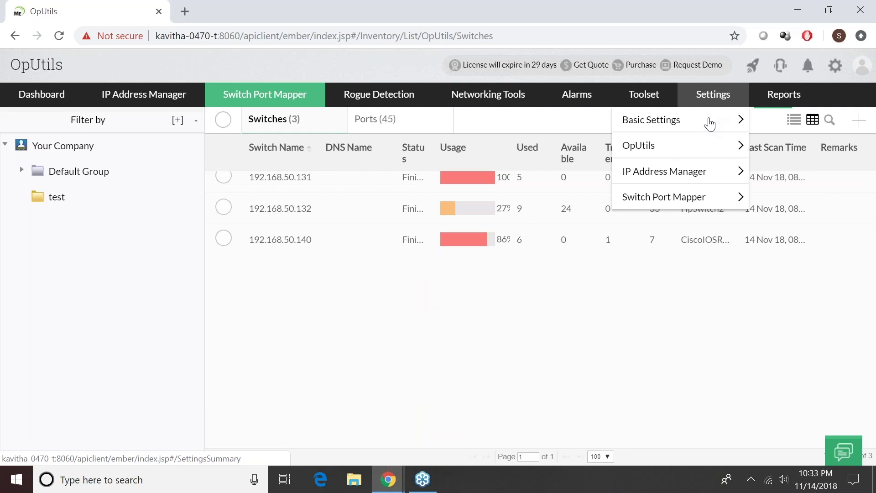
click(728, 196)
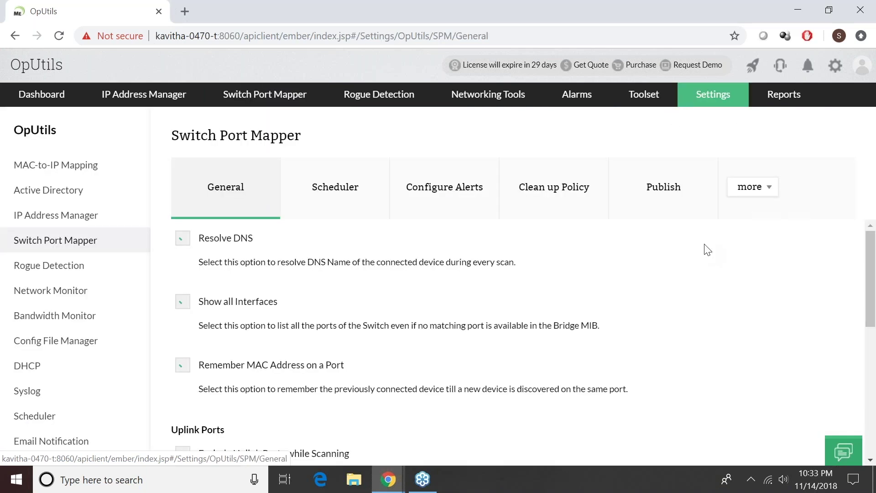
click(477, 197)
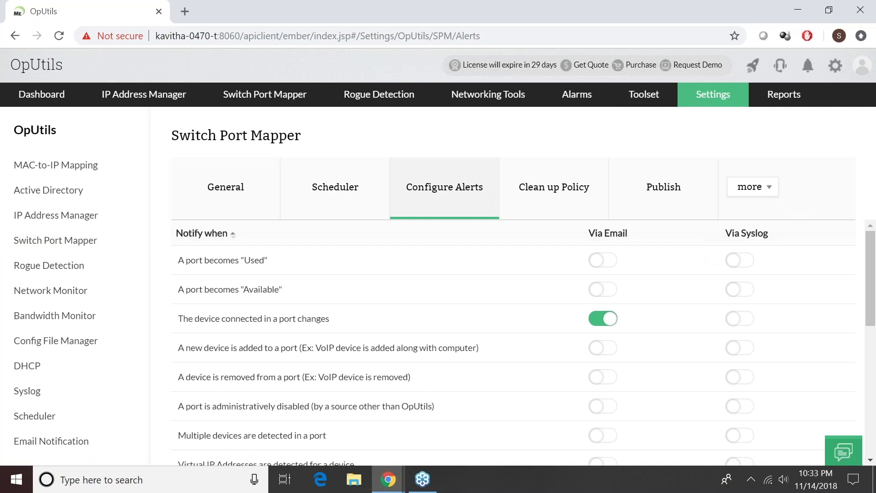
scroll(461, 246, down, 2)
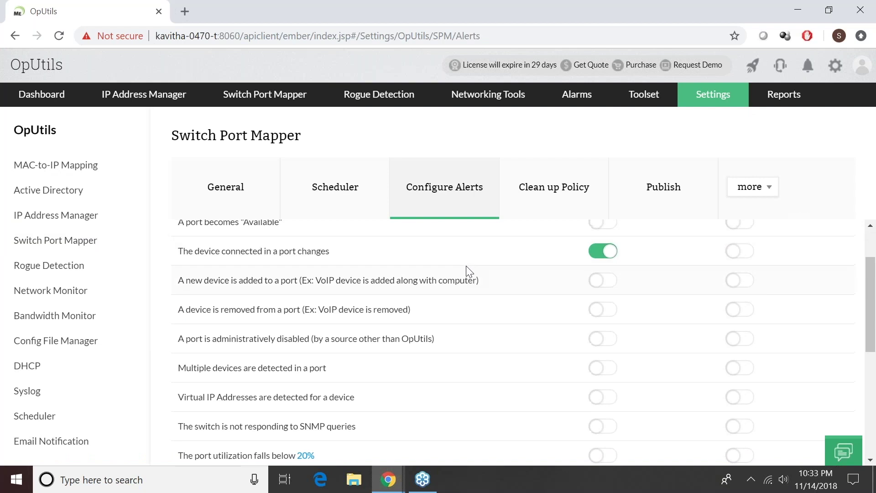
scroll(466, 270, up, 2)
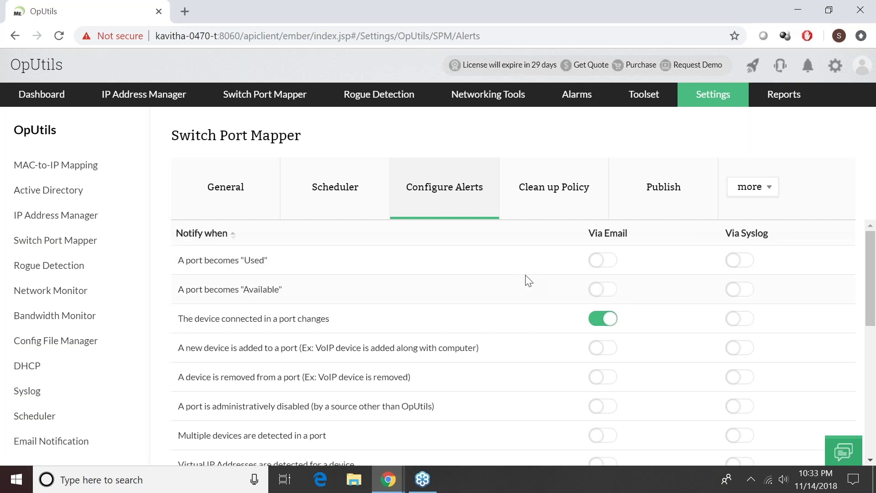
scroll(527, 280, down, 1)
scroll(528, 280, down, 4)
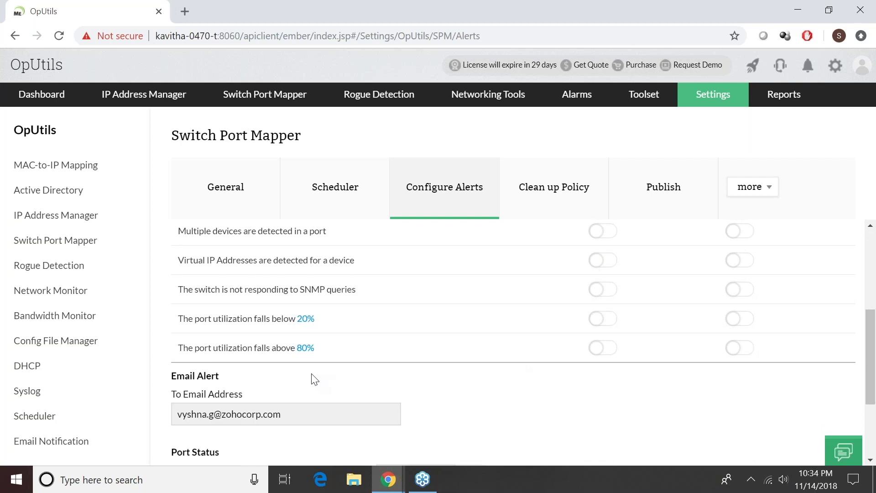
scroll(313, 377, up, 2)
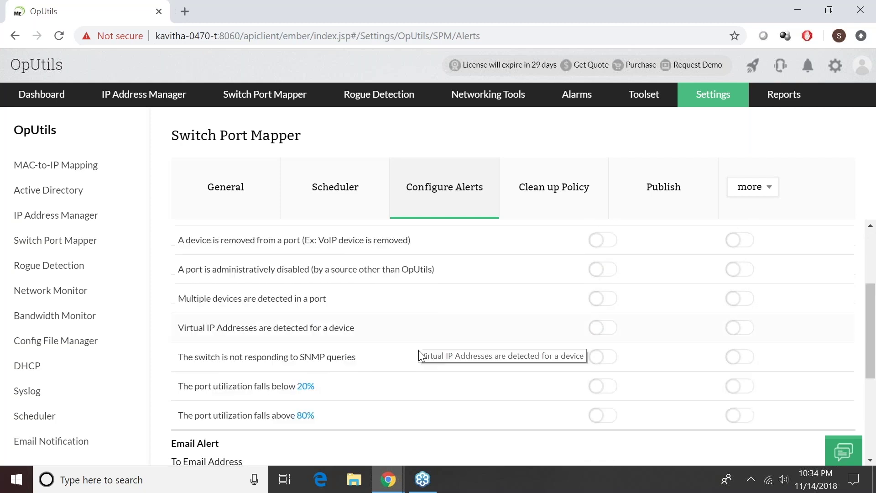
click(306, 415)
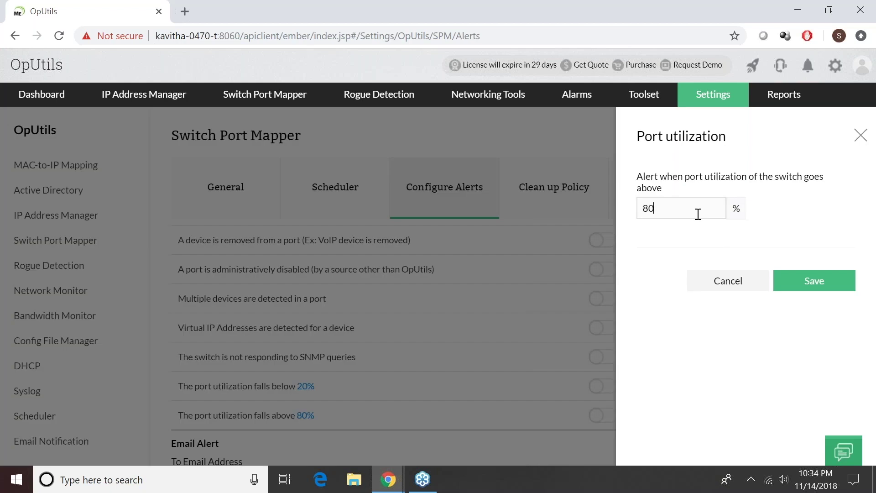
key(BackSpace)
key(BackSpace)
text(90)
click(749, 292)
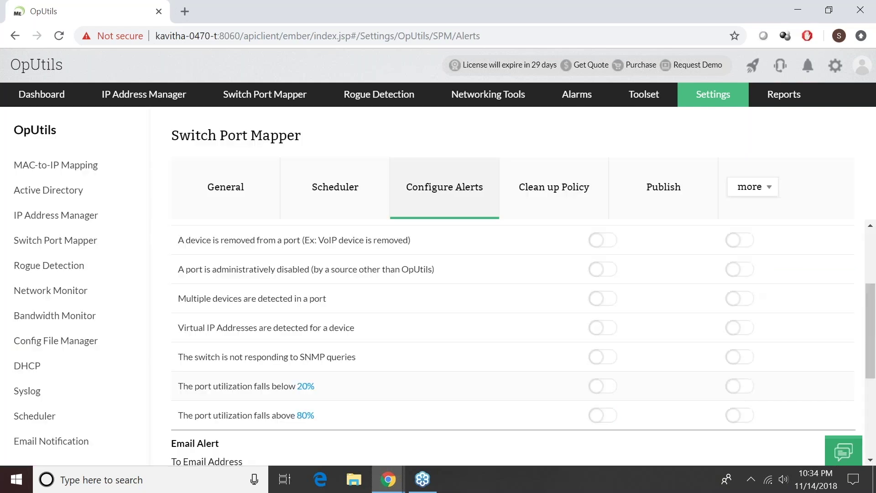
Step: Enable the alert for port utilization above 80% and review the email alert and port status options
scroll(674, 347, down, 3)
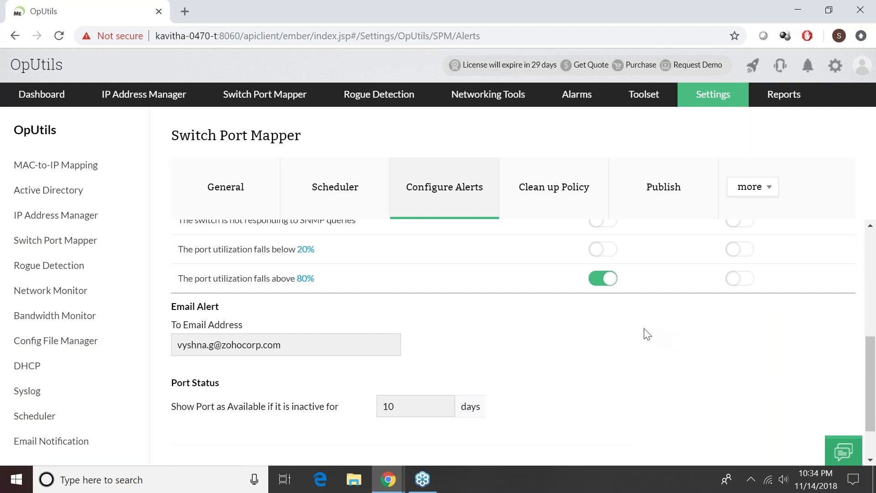
scroll(646, 333, up, 3)
scroll(787, 347, down, 4)
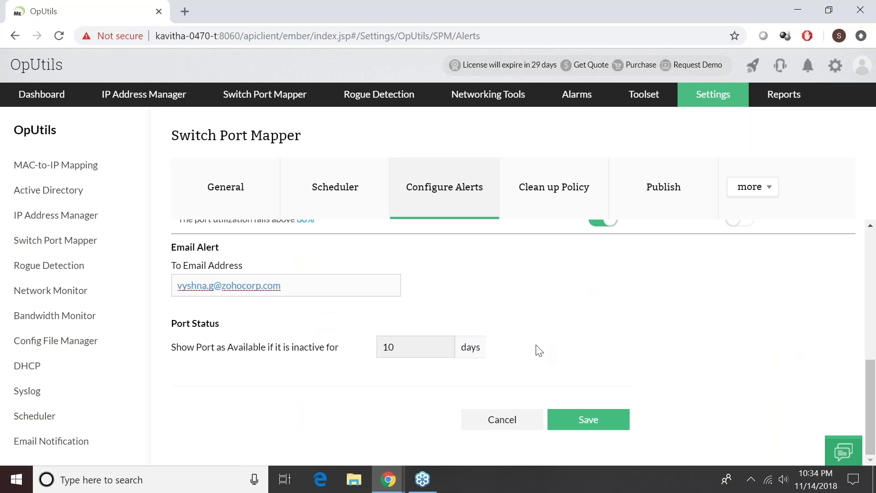
scroll(538, 349, up, 5)
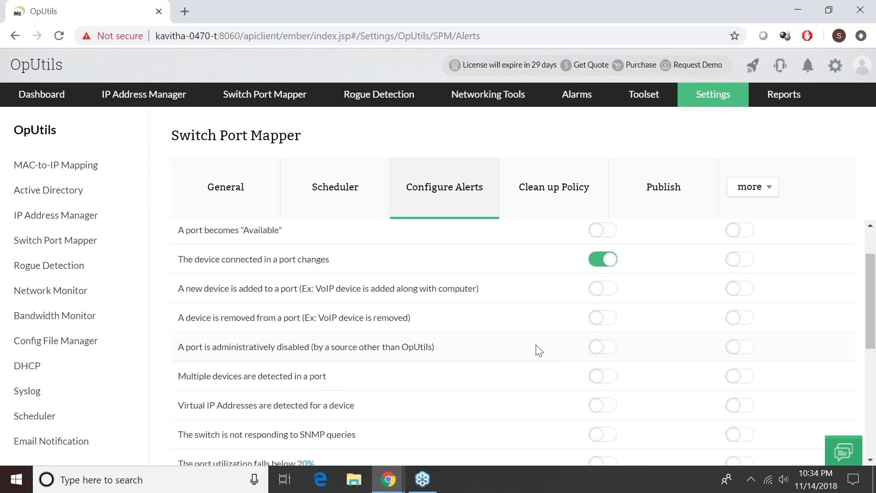
Step: Show the column search fields in the Switch Port Mapper's switch list and browse the port list covering all switches
mouse_move(261, 107)
click(262, 104)
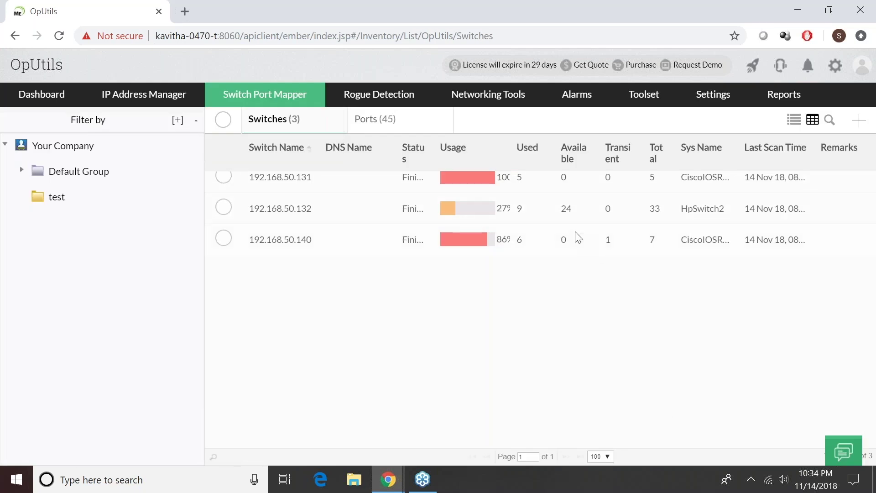
click(829, 120)
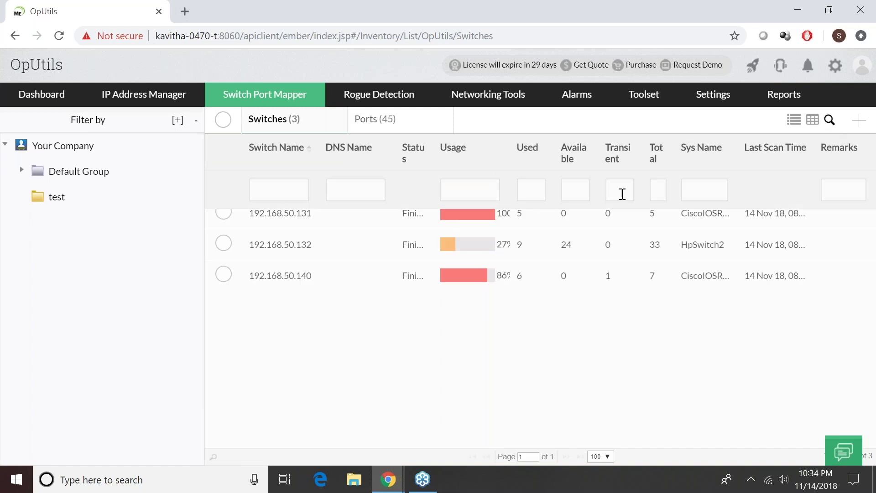
click(385, 135)
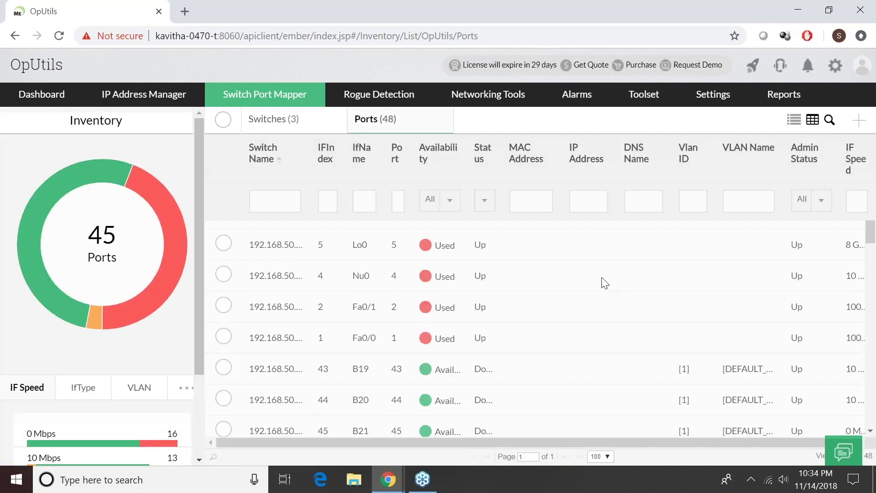
scroll(602, 282, down, 5)
scroll(602, 286, down, 8)
scroll(602, 292, up, 4)
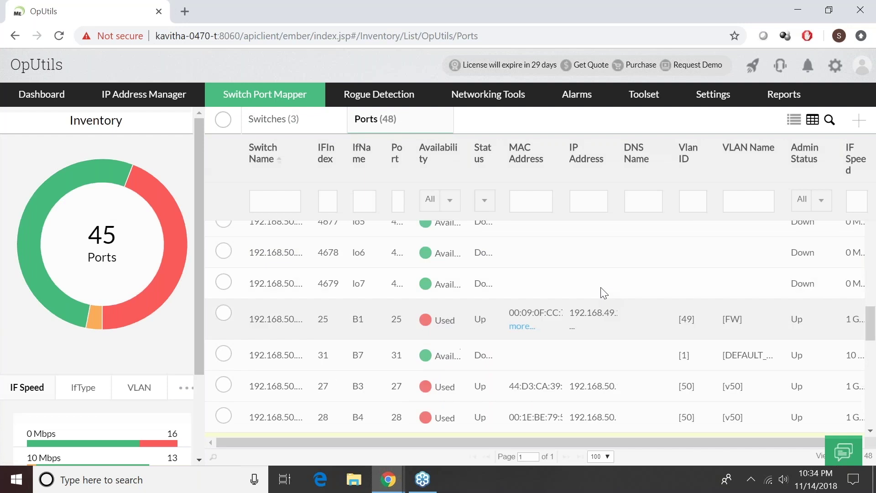
Step: Open the port summary for IFIndex 25 of switch 192.168.50.132, and return to the port list
click(602, 312)
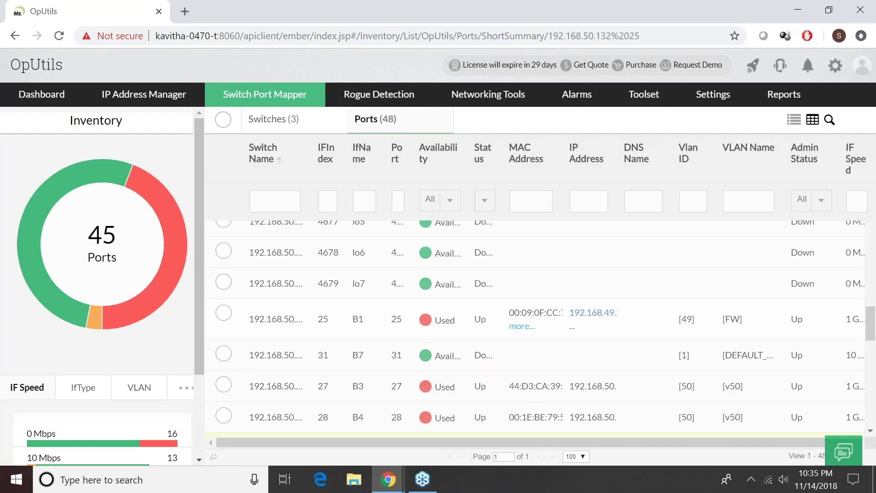
right_click(602, 313)
click(244, 166)
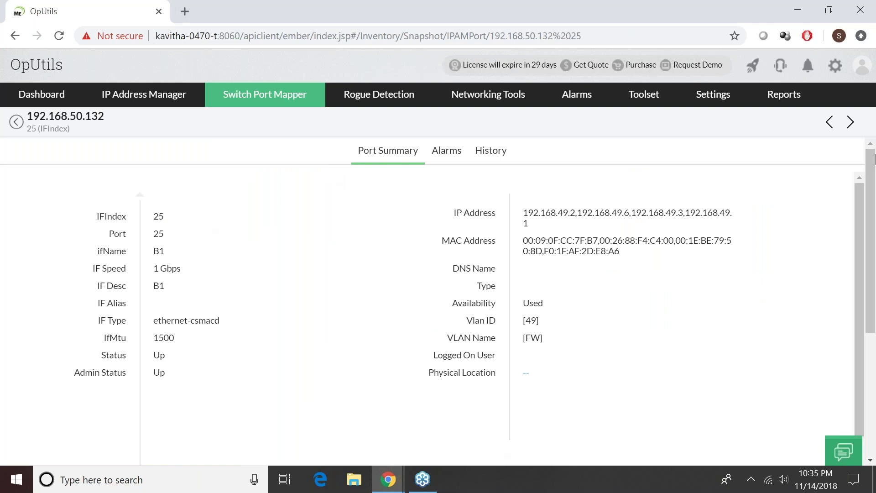
click(265, 94)
click(231, 146)
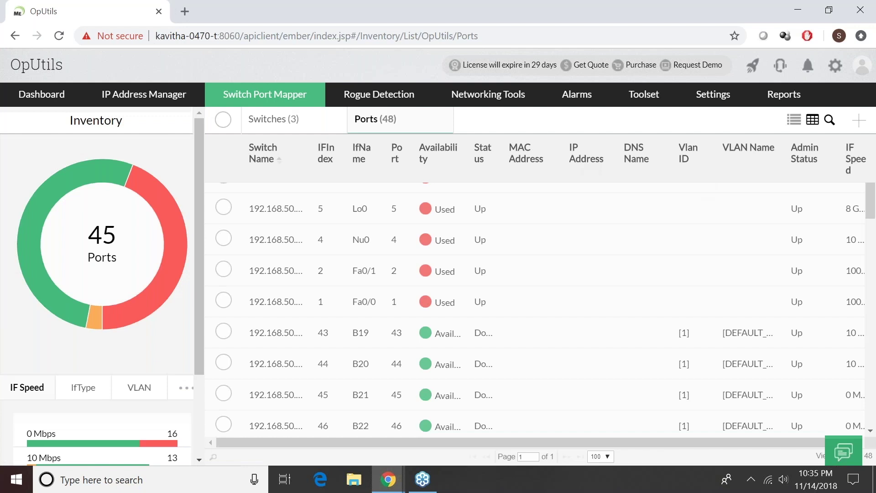
Step: Show the column search fields in the port list and open the full details of IFIndex 26 on switch 192.168.50.132
click(830, 120)
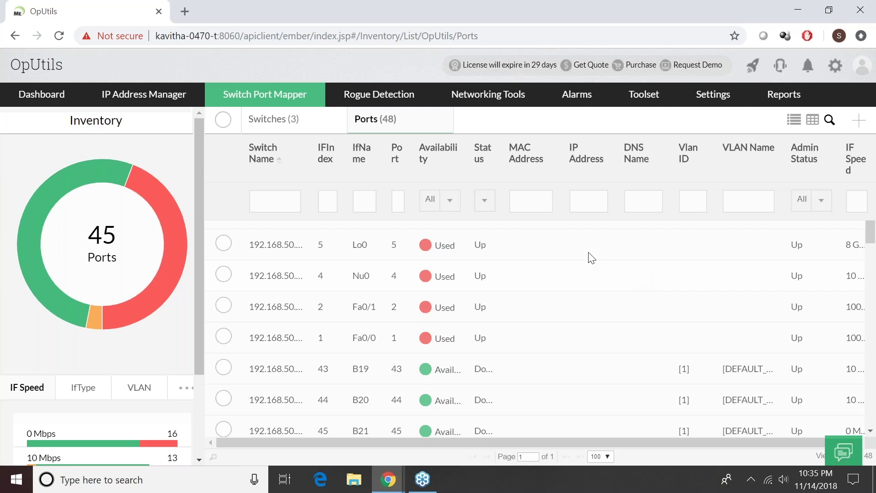
click(585, 211)
scroll(588, 270, down, 5)
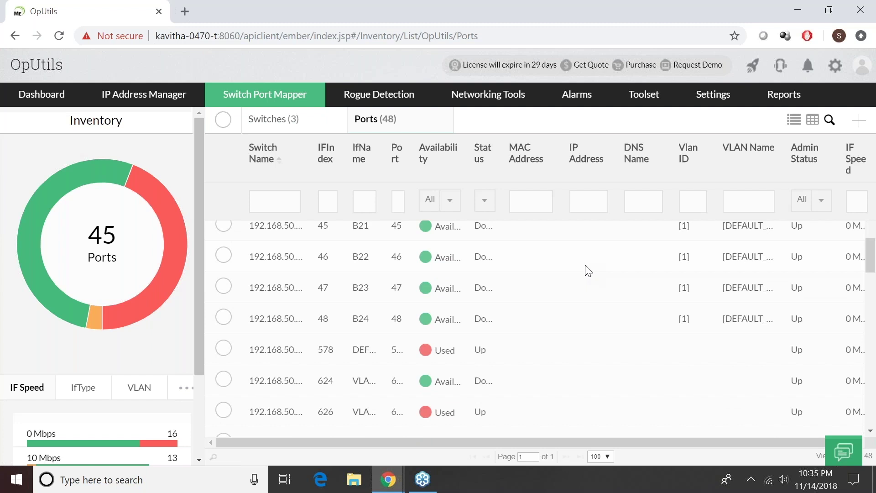
scroll(579, 287, down, 3)
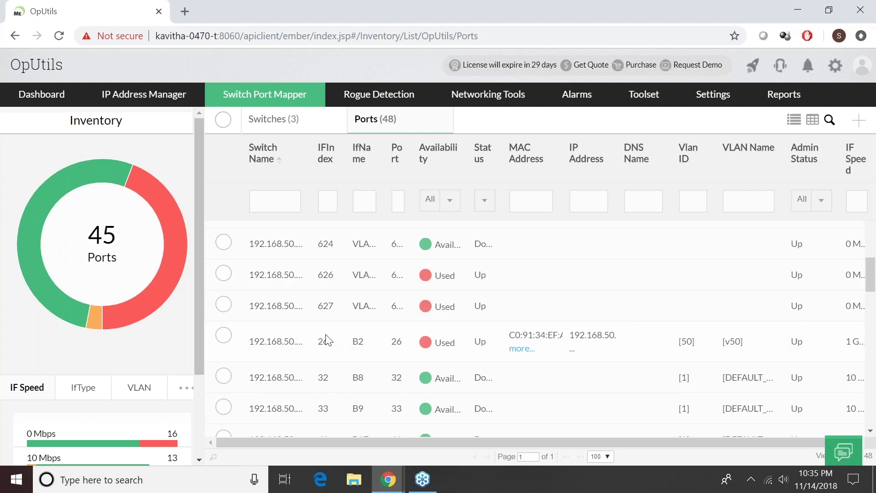
click(585, 335)
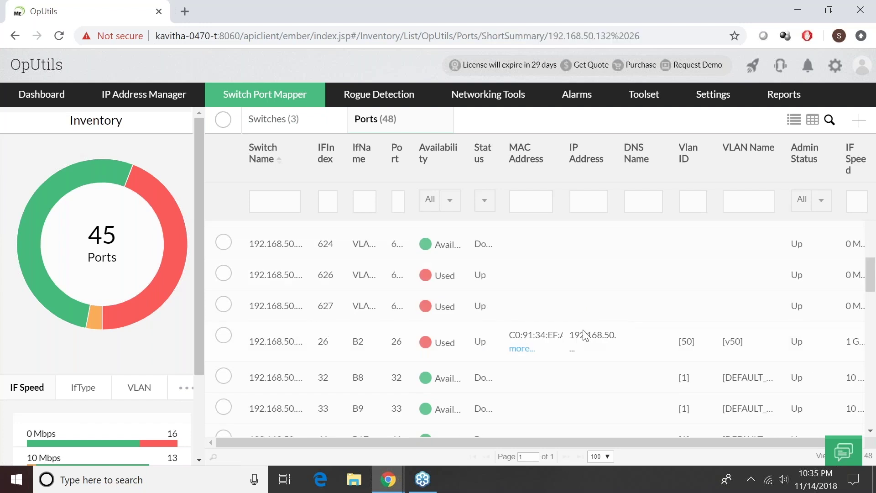
click(570, 333)
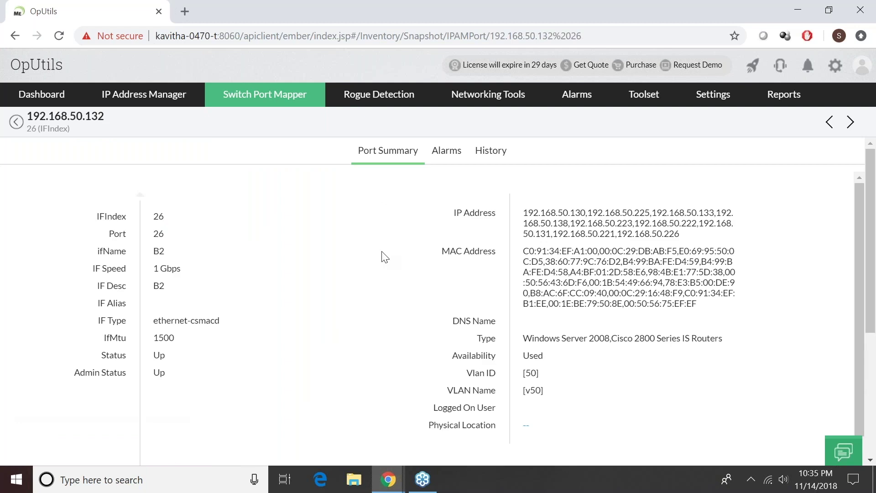
Step: Examine the port summary of IFIndex 26, including the connected device types, and return to the switch list
scroll(413, 244, down, 1)
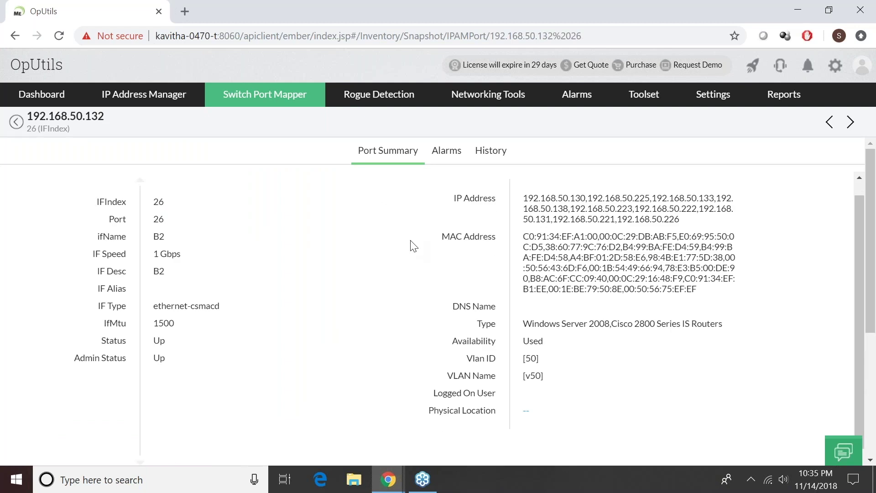
scroll(412, 244, down, 5)
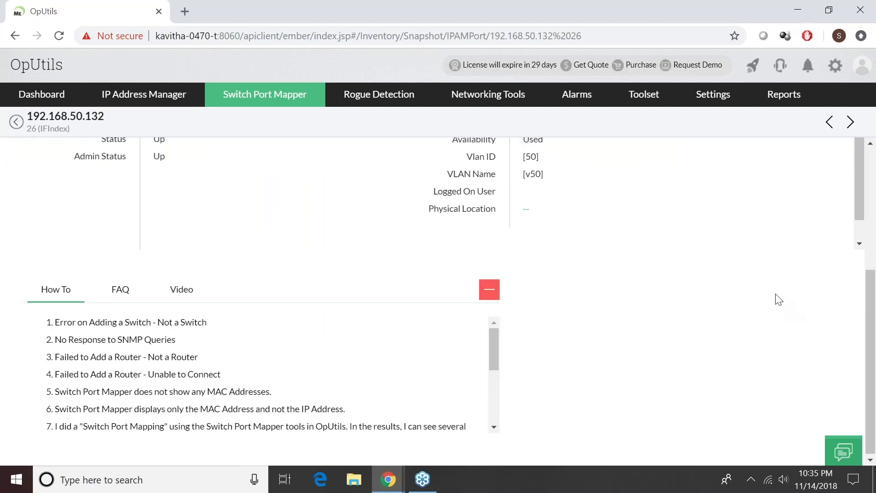
scroll(778, 300, up, 5)
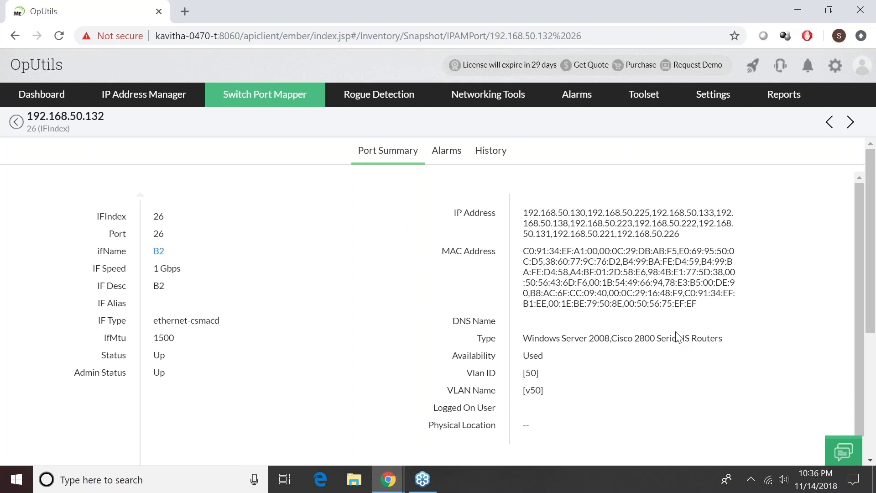
drag(522, 337, 611, 338)
click(250, 98)
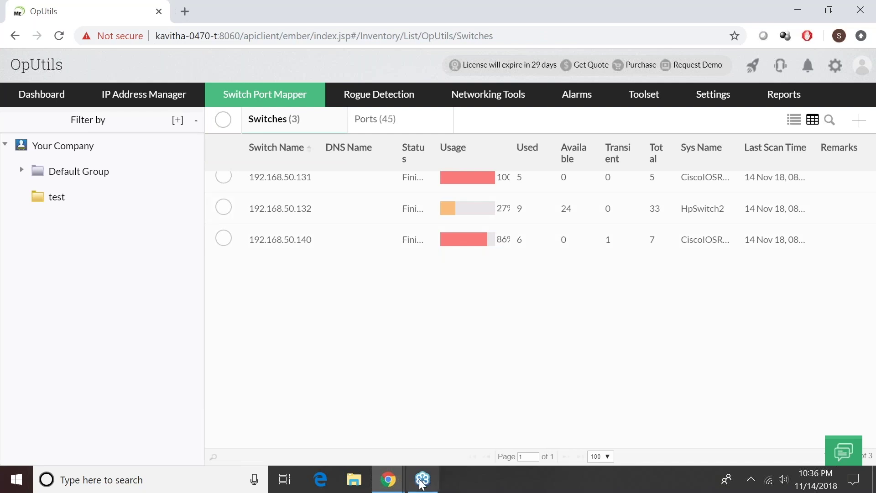
Step: Switch to the OpUtils Webinar presentation in Zoho Show, advance to the Manual Work reduction slide, and return to OpUtils
mouse_move(401, 483)
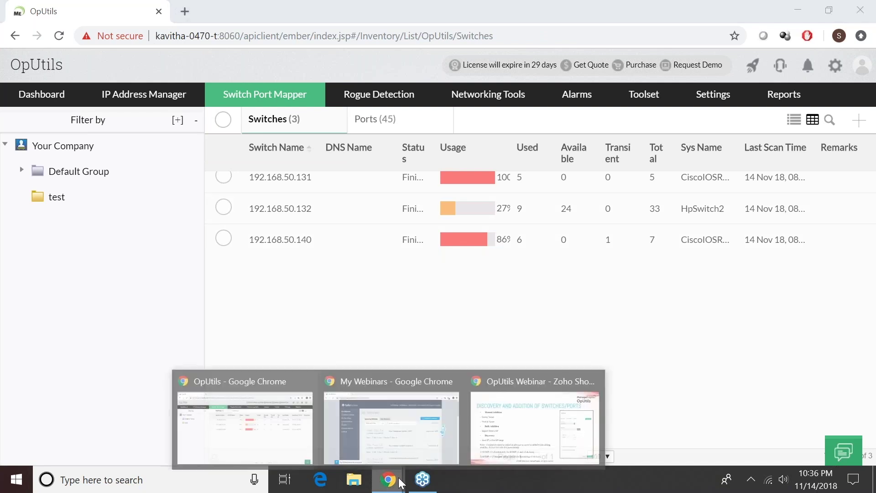
click(495, 442)
key(Right)
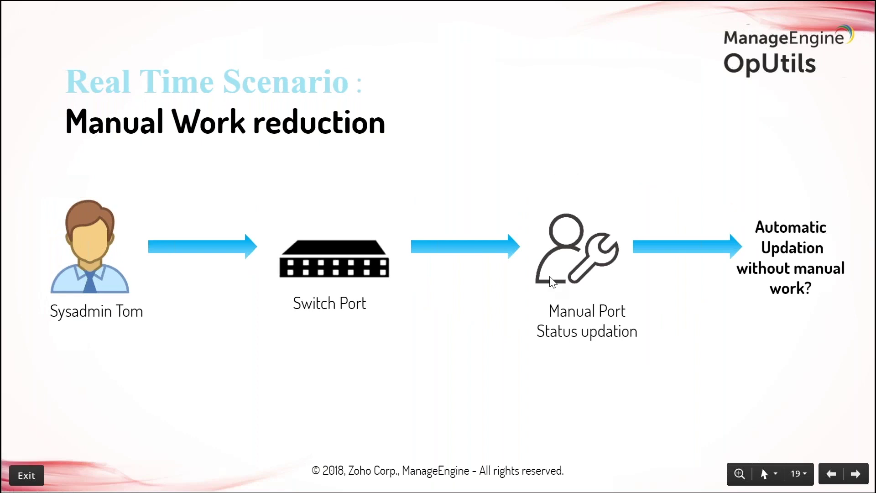
key(super)
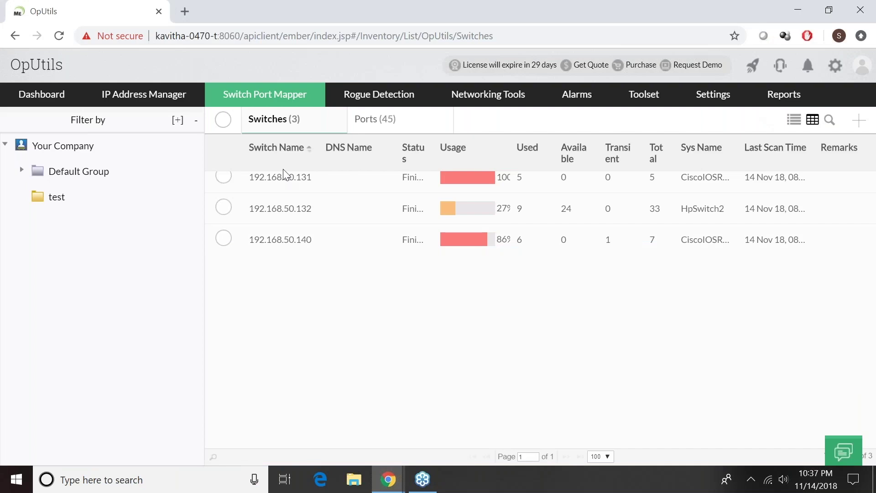
Step: Check the change history of port IFIndex 3 on switch 192.168.50.131, and return to the switch list
click(382, 125)
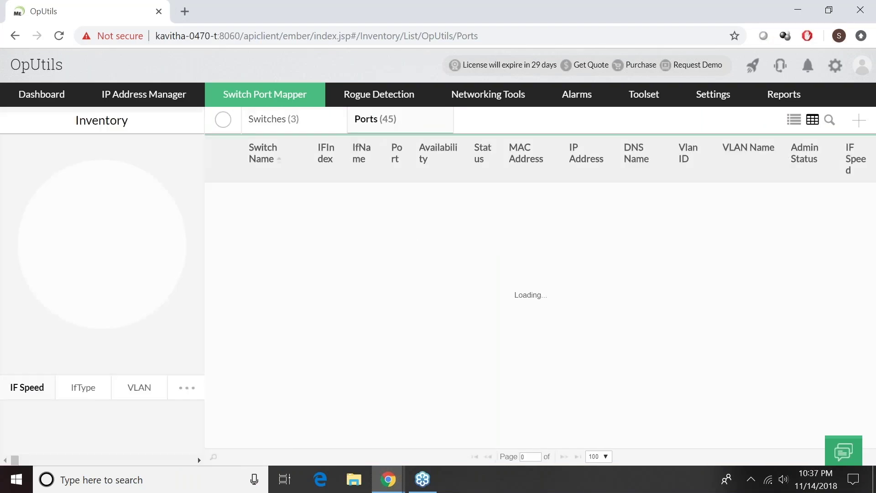
click(293, 205)
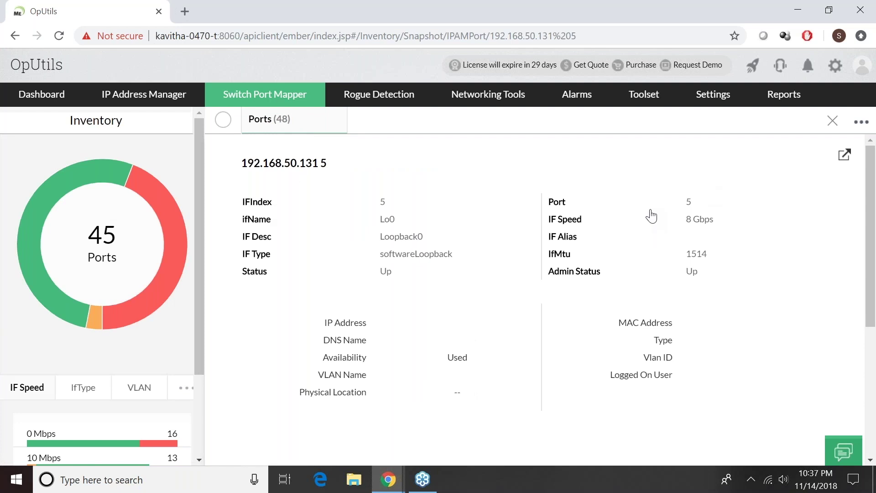
click(835, 123)
click(490, 150)
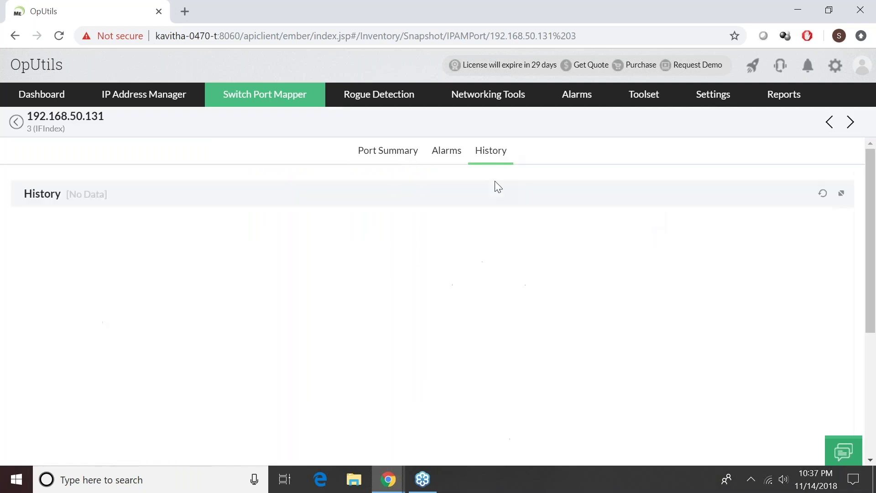
click(273, 103)
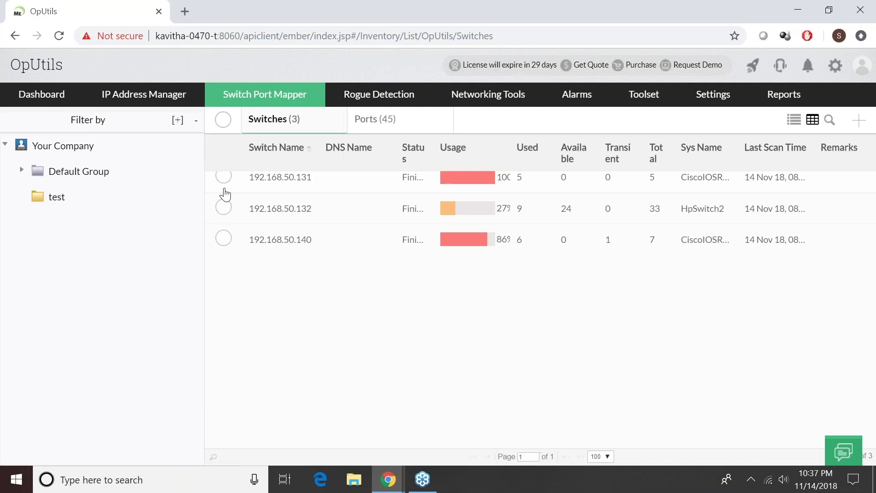
Step: Check the change history of switch 192.168.50.131, followed by that of switch 192.168.50.132
click(224, 189)
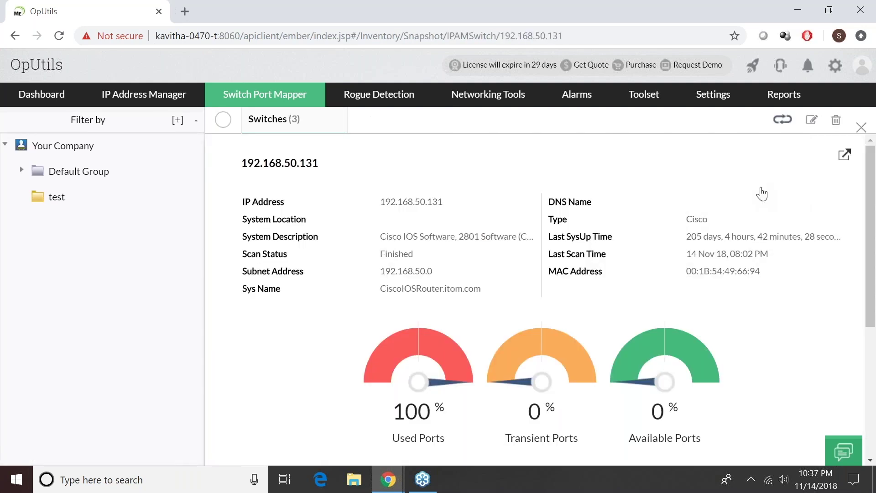
click(544, 154)
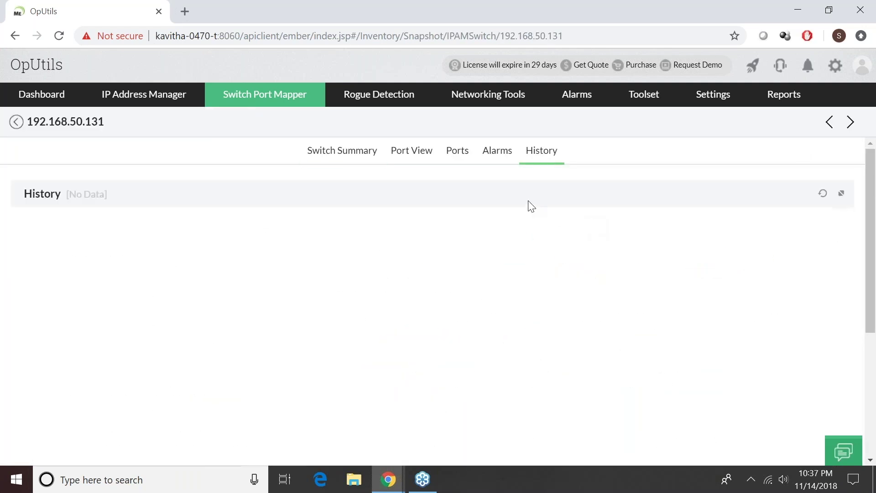
click(849, 123)
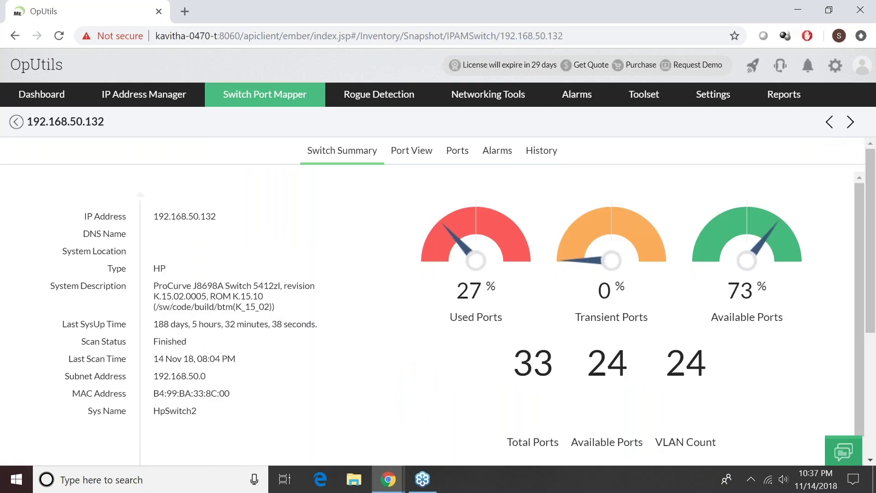
click(535, 153)
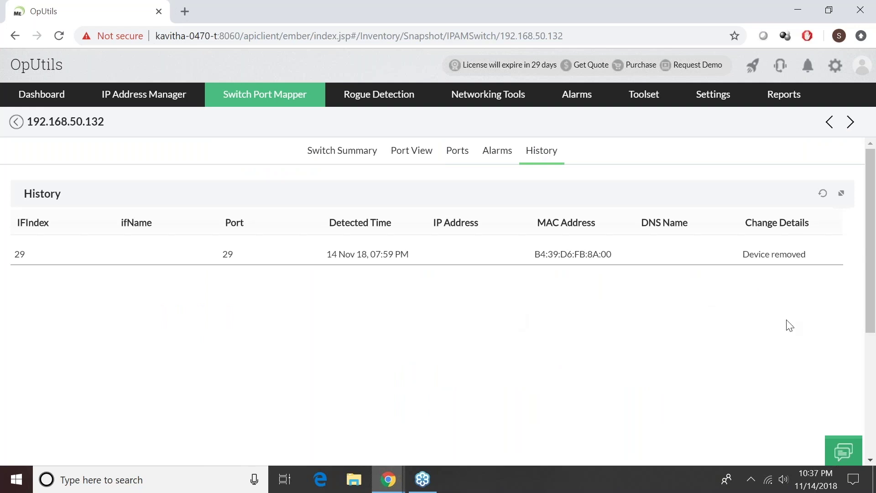
Step: Switch to the Zoho Show presentation and advance to the Rogue Device Detection slide
mouse_move(495, 84)
key(alt+Tab)
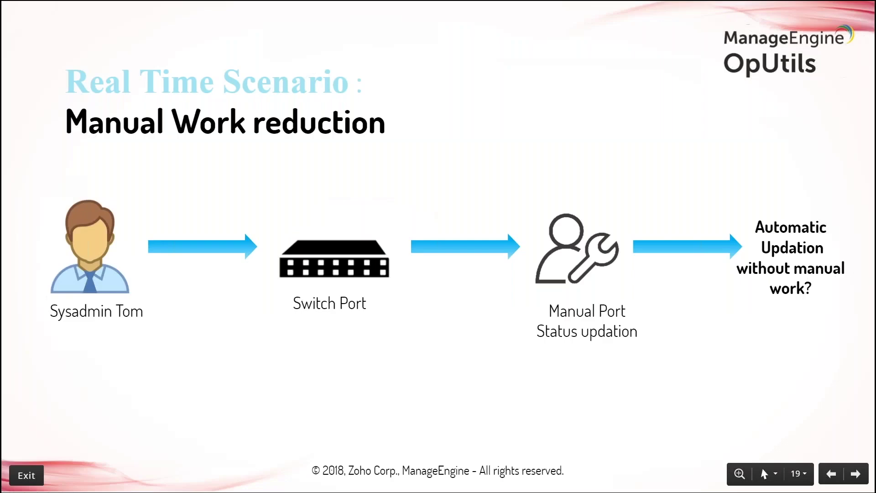
key(Right)
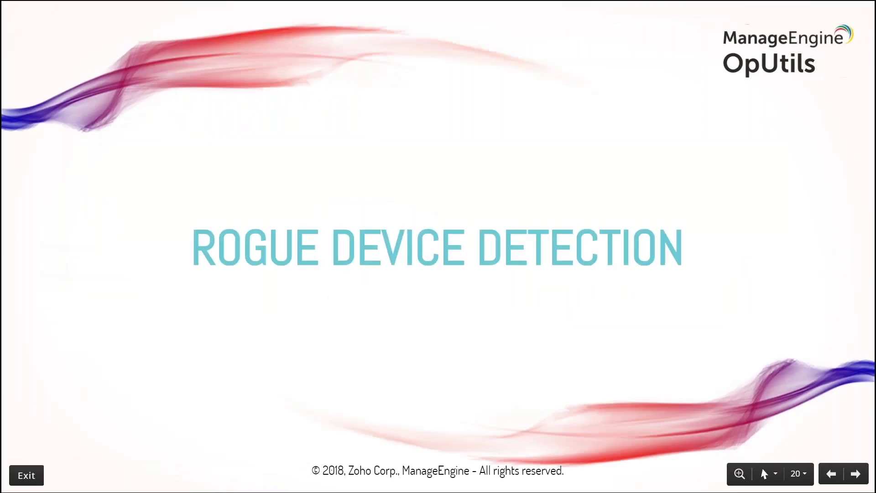
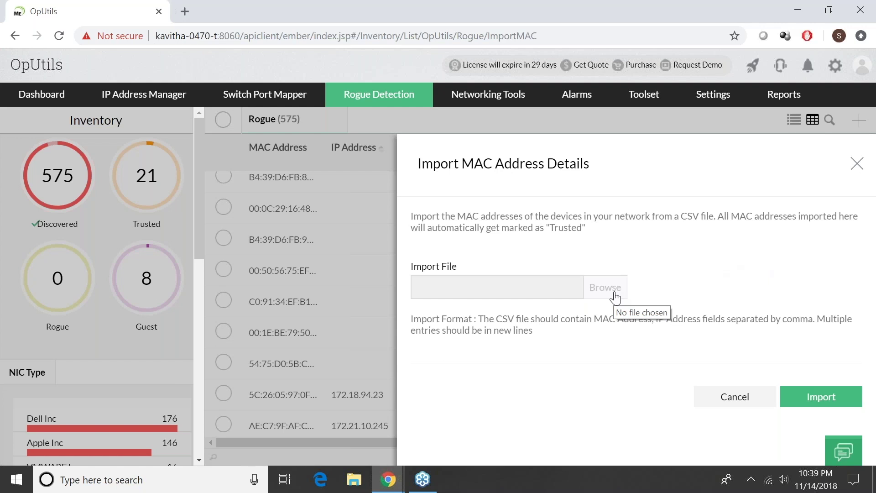
Step: Close the MAC address import form and open the Rogue Detection notification and audit settings for OpUtils
click(859, 167)
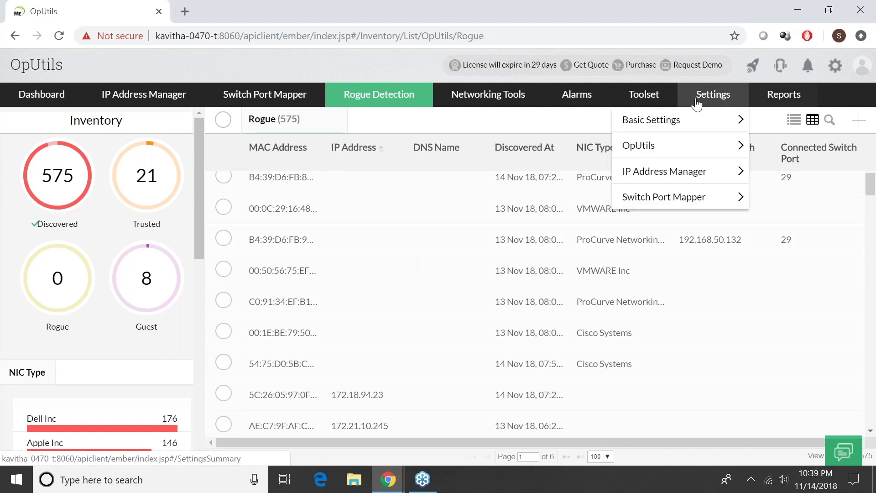
click(696, 104)
mouse_move(666, 171)
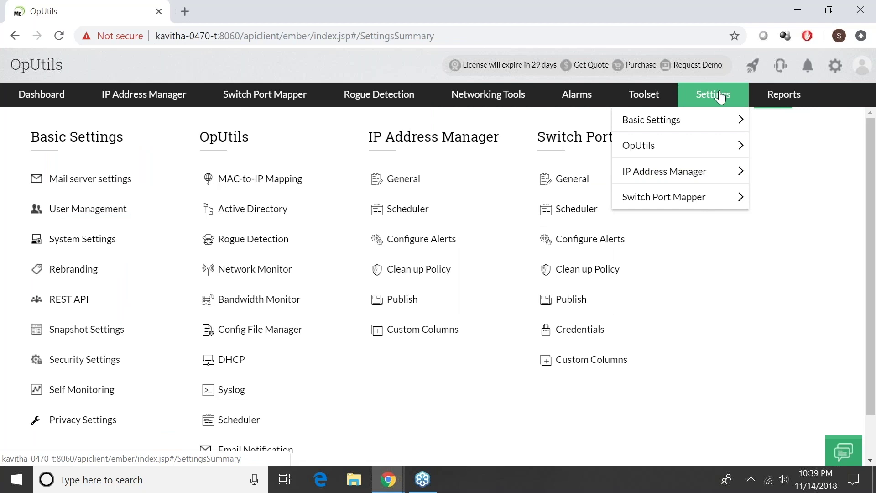
mouse_move(693, 159)
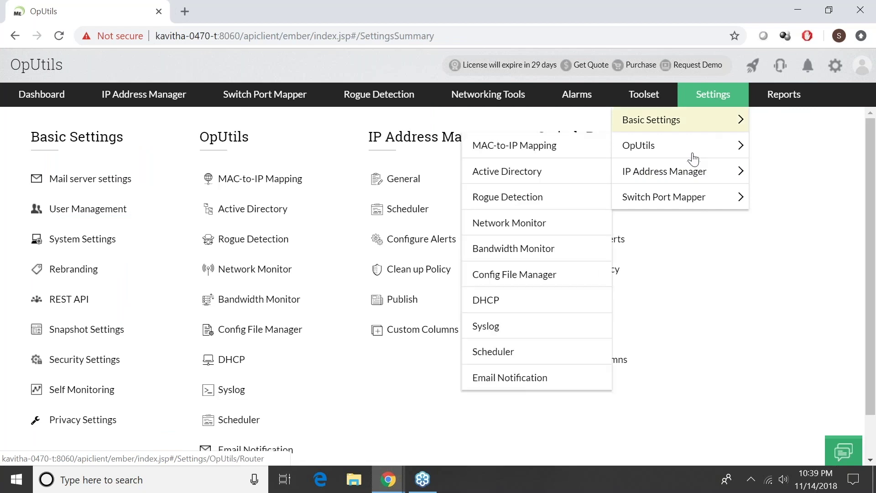
click(690, 119)
mouse_move(593, 97)
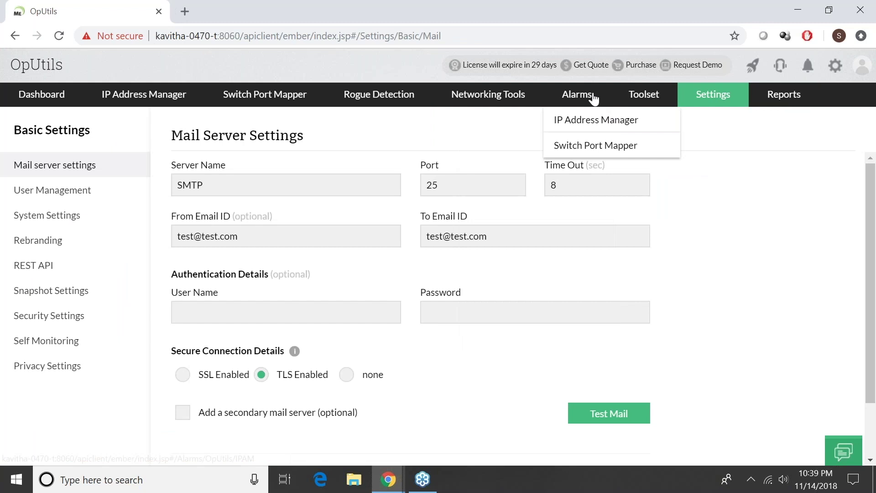
mouse_move(666, 98)
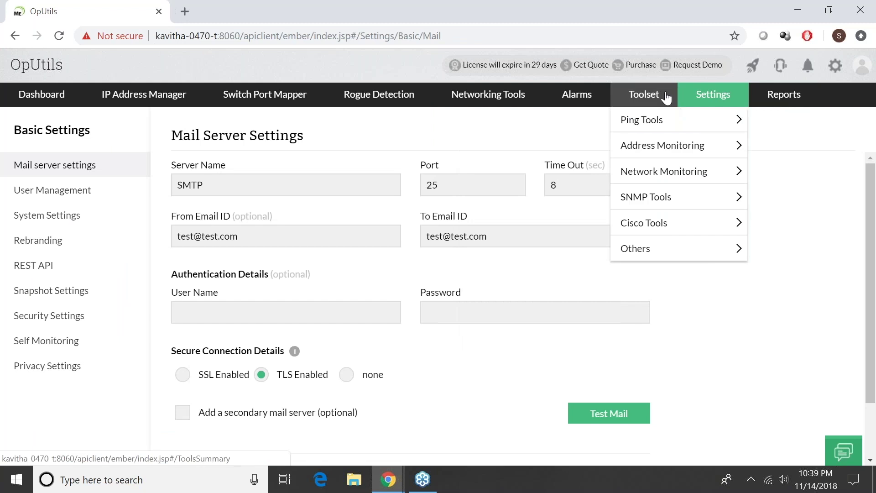
mouse_move(698, 121)
mouse_move(698, 147)
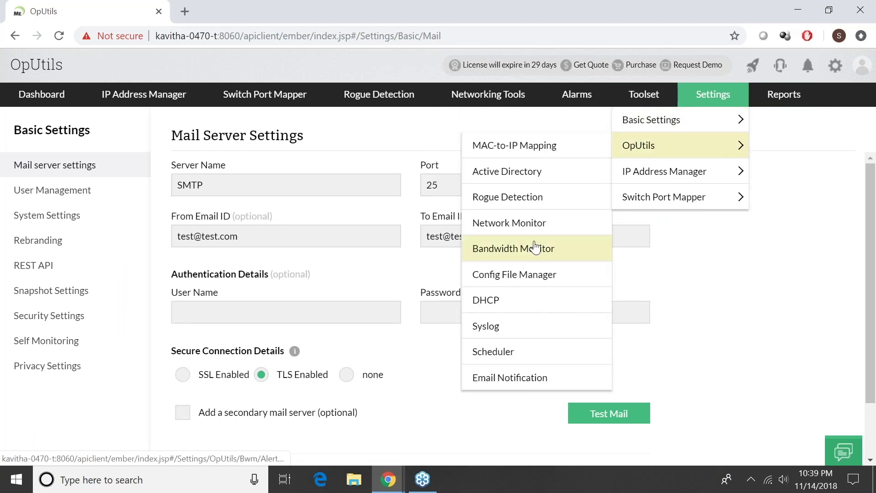
click(538, 196)
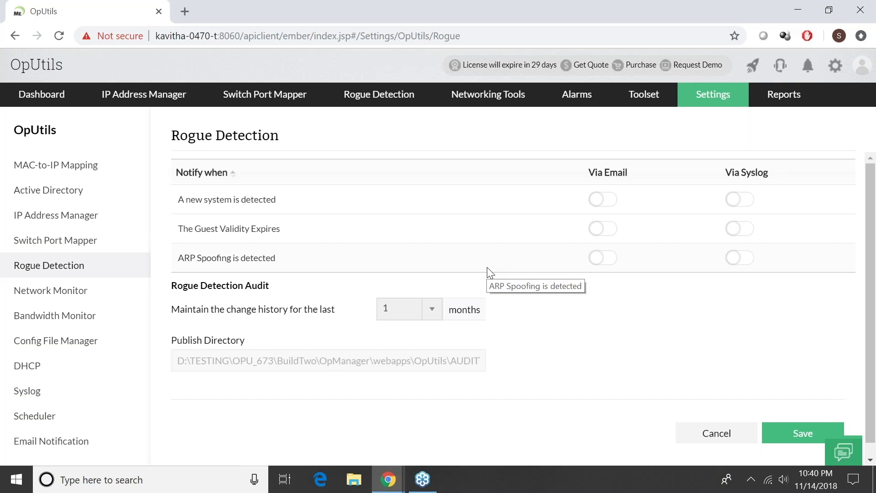
Step: Return to the discovered devices in the Rogue Detection inventory, select the first visible device, and try to mark it as Rogue
mouse_move(356, 98)
click(349, 128)
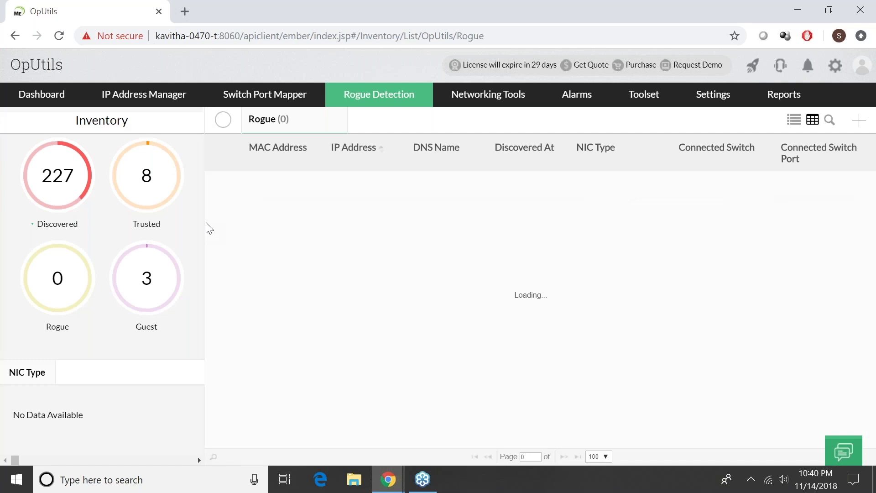
click(223, 180)
click(839, 122)
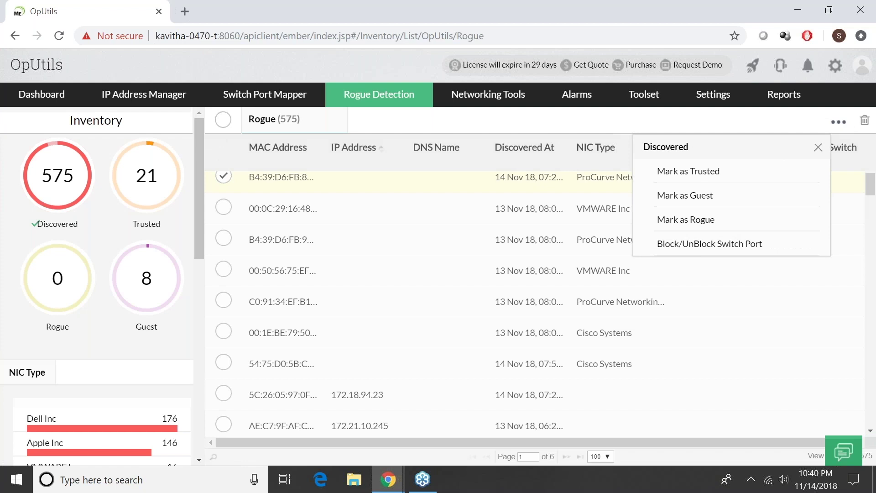
click(684, 218)
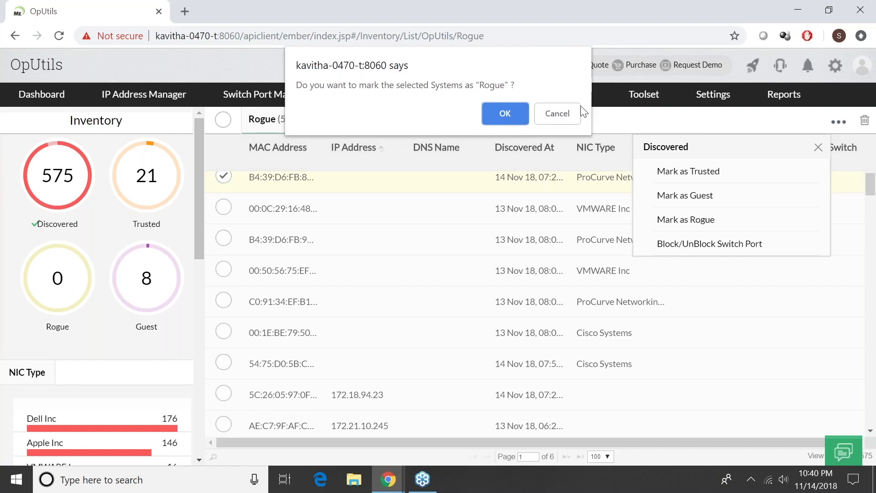
click(557, 113)
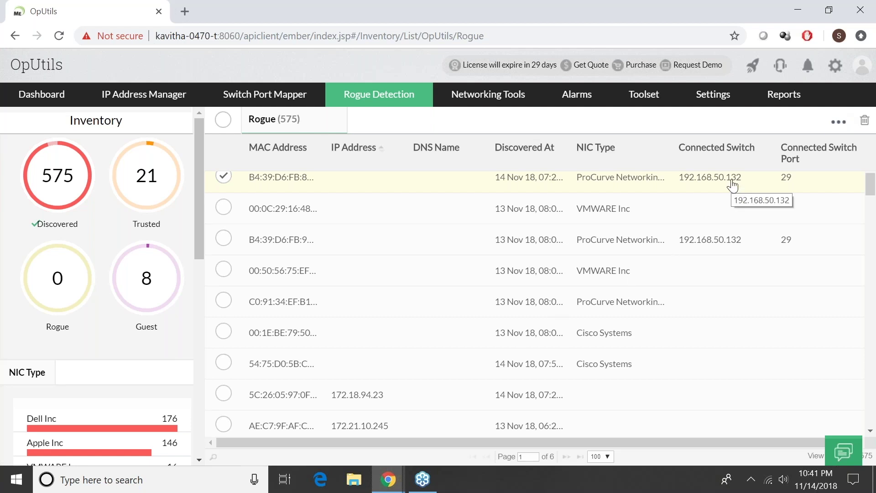
Step: Check the port summary of port 29 on switch 192.168.50.132, and return to the Rogue Detection inventory
click(785, 182)
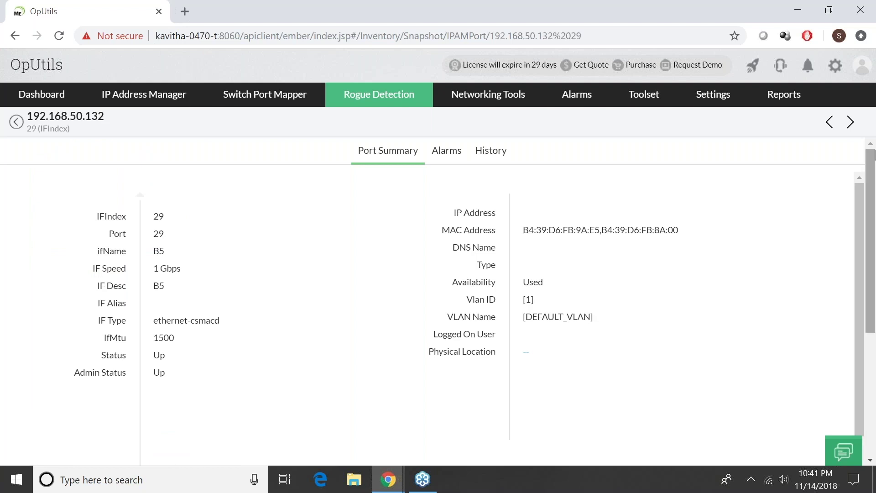
mouse_move(352, 104)
click(348, 121)
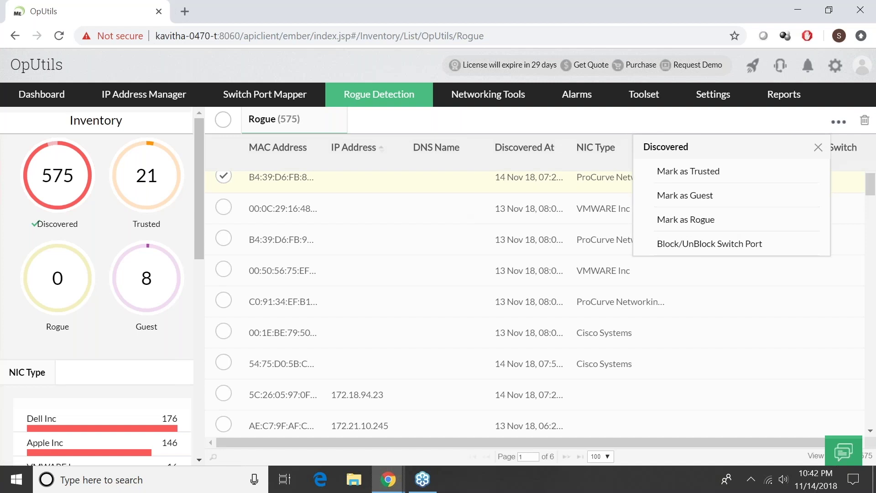
Step: Open the Block/UnBlock Switch Port form for the selected device and examine its SNMP version and Write Community options
click(710, 244)
scroll(782, 283, down, 3)
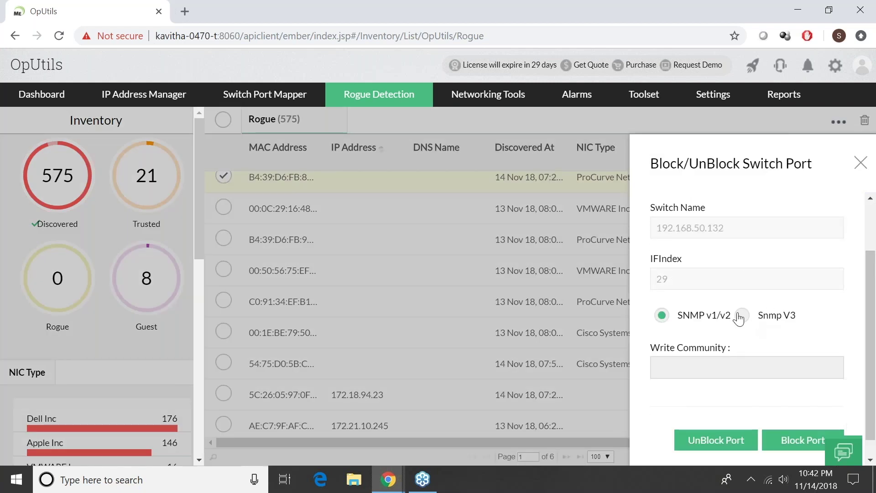
scroll(776, 310, down, 1)
click(692, 340)
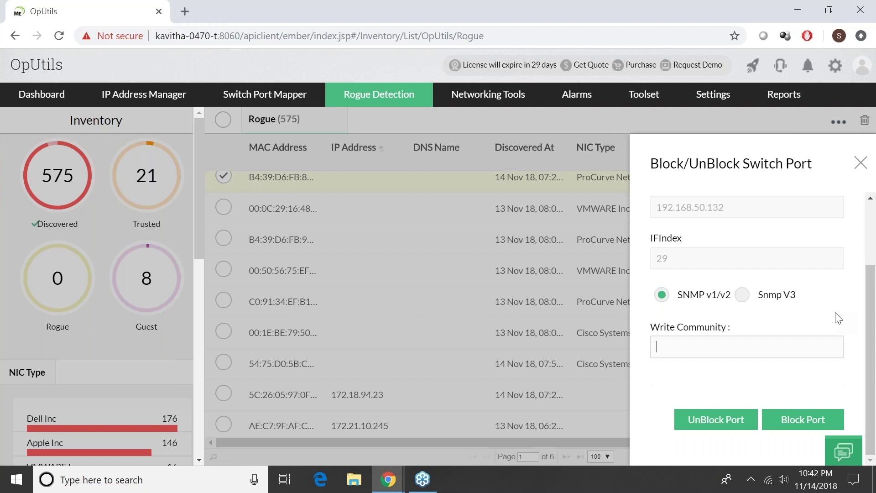
Step: Switch to the Zoho Show presentation and advance the bulleted Rogue Device Detection slide
key(alt+Tab)
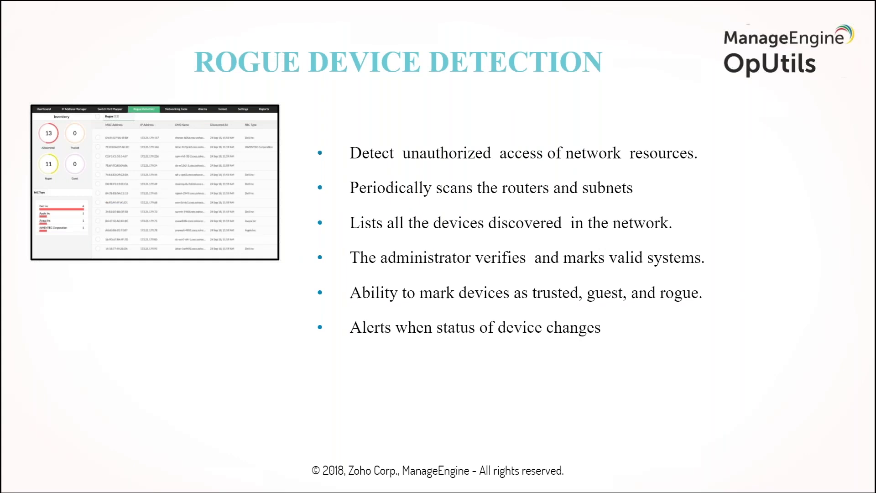
key(Right)
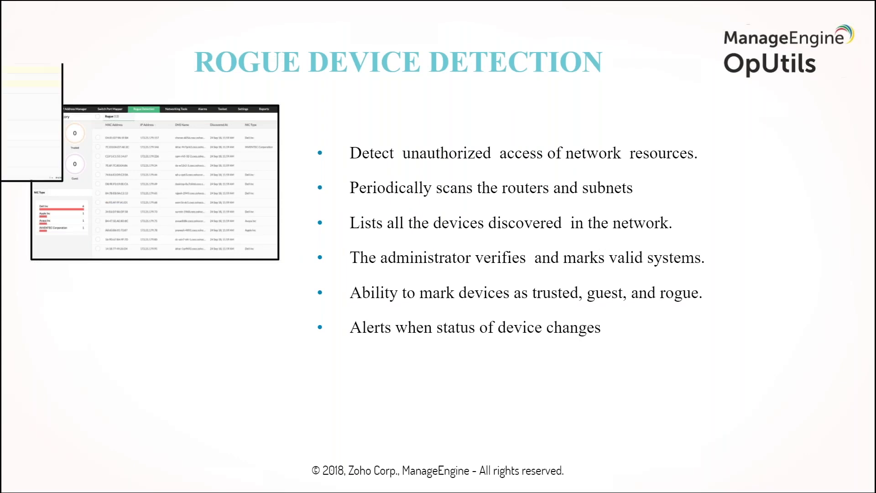